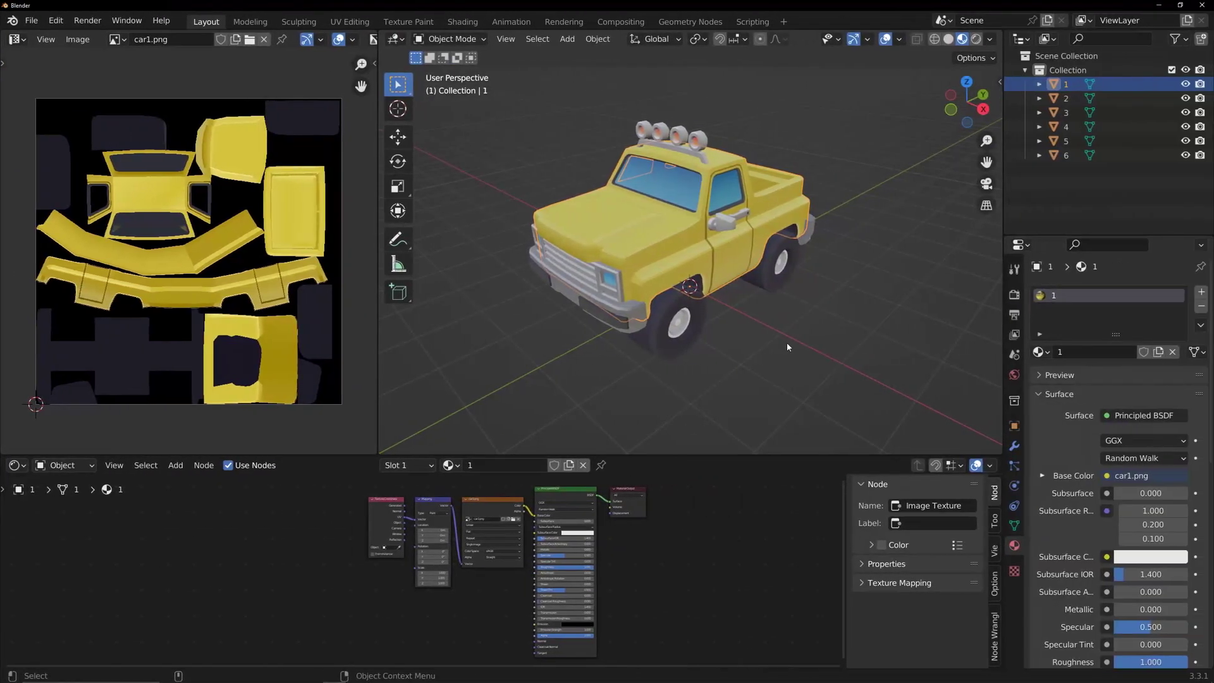
Step: Inspect the UV layouts of the truck body, wheels (object 5) and light bar (object 3) in Edit Mode
{"action": "middle_click_drag", "start_coordinate": [787, 343], "coordinate": [661, 366]}
{"action": "key", "text": "Tab"}
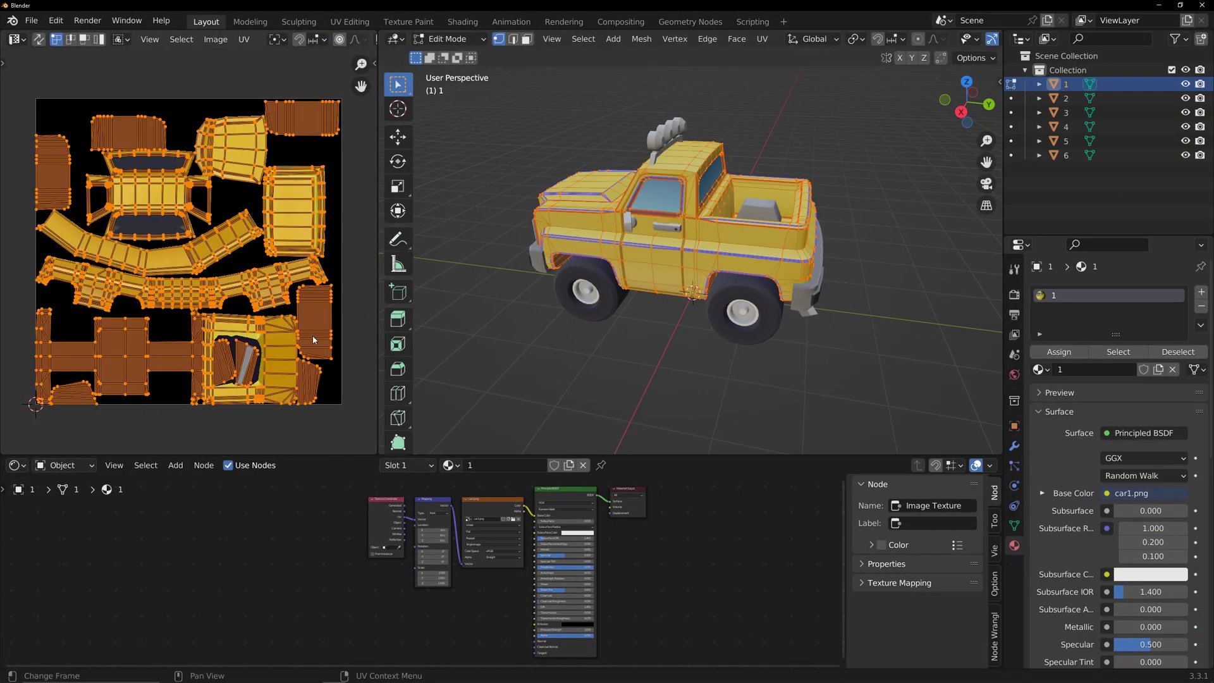
{"action": "key", "text": "Tab"}
{"action": "left_click", "coordinate": [772, 339]}
{"action": "key", "text": "Tab"}
{"action": "key", "text": "Tab"}
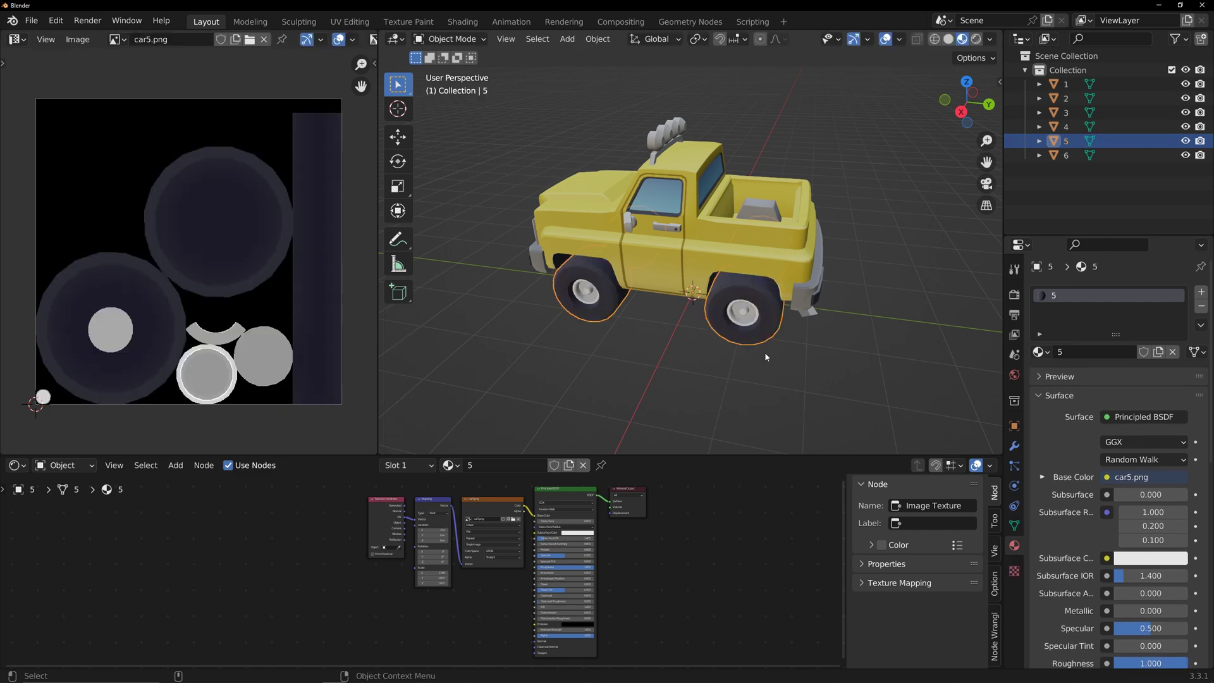
{"action": "left_click", "coordinate": [667, 129]}
{"action": "key", "text": "Tab"}
{"action": "key", "text": "Tab"}
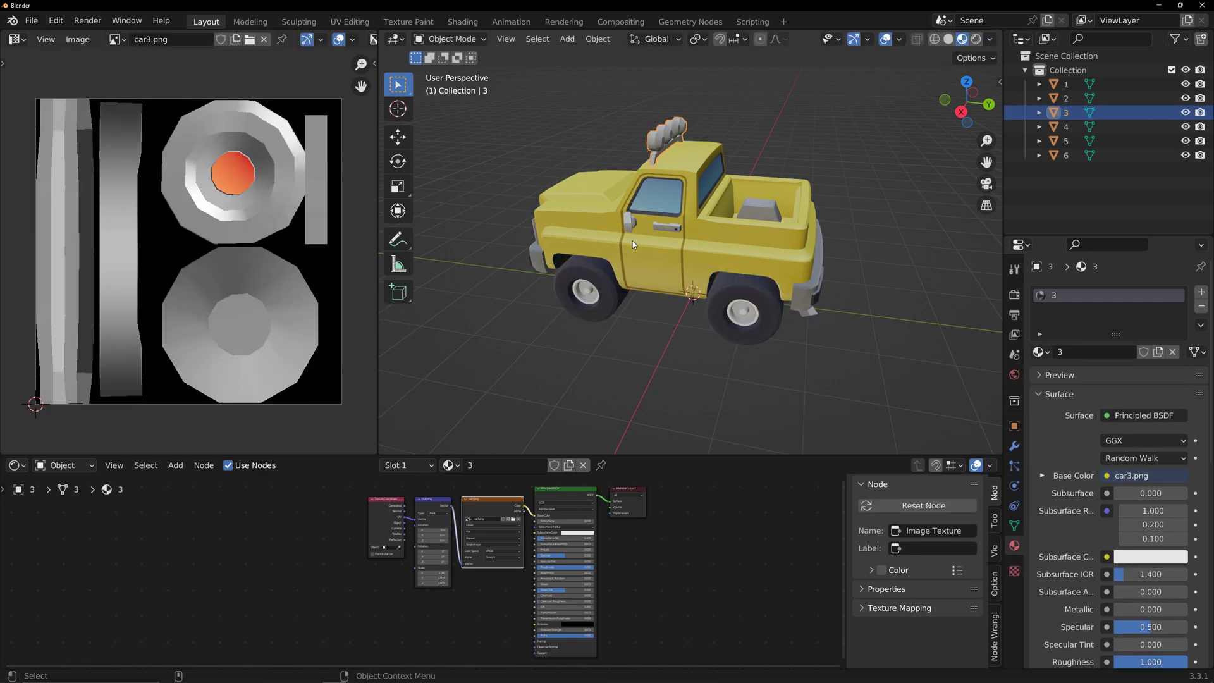
{"action": "left_click", "coordinate": [680, 284]}
{"action": "key", "text": "Tab"}
{"action": "key", "text": "Tab"}
{"action": "key", "text": "Tab"}
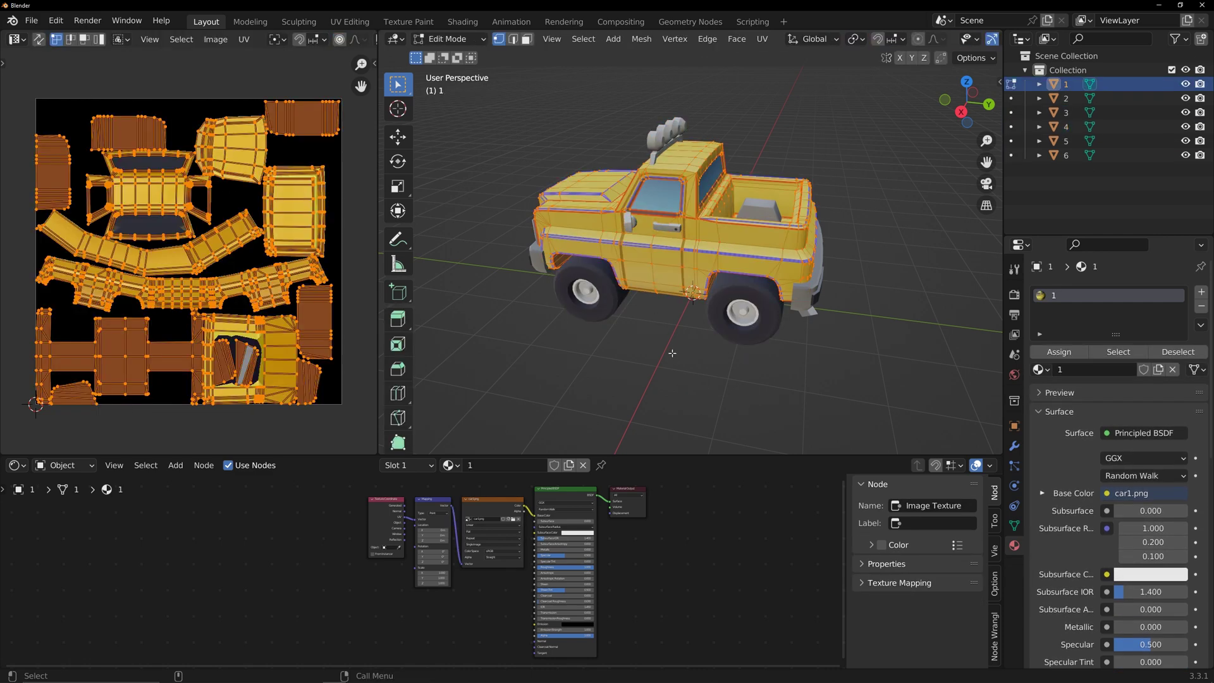
{"action": "key", "text": "Tab"}
{"action": "left_click", "coordinate": [672, 352]}
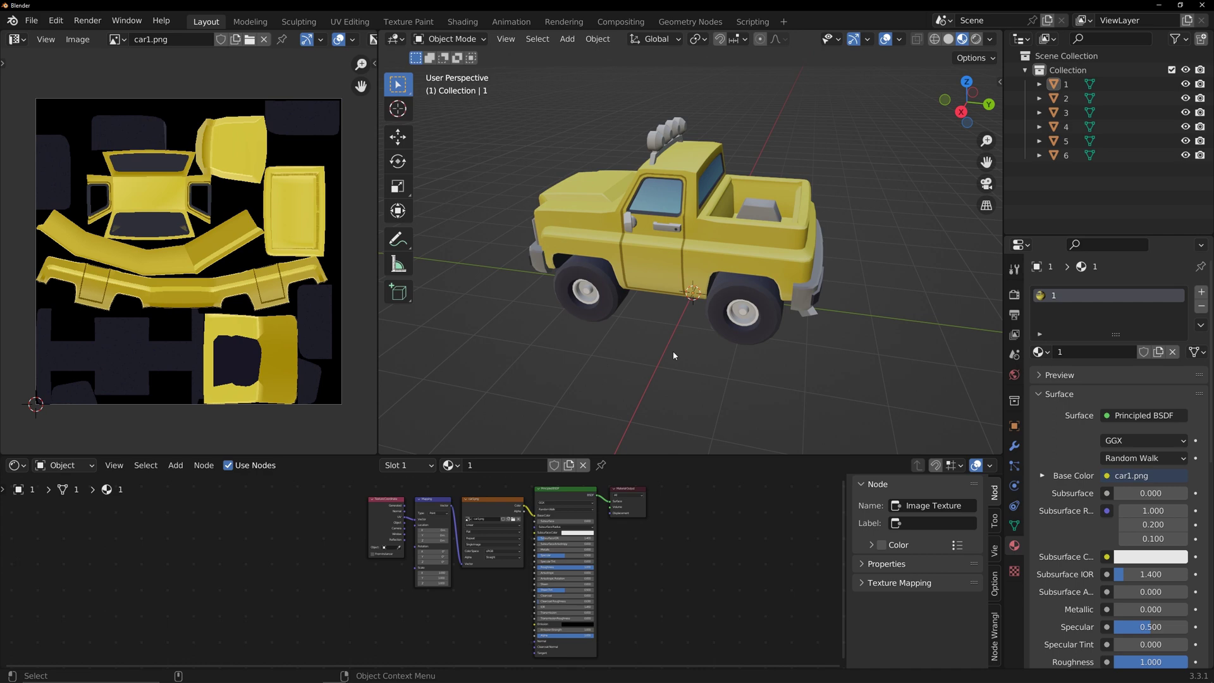
Step: Widen the image editor across the upper workspace, recentre the texture and reselect the truck body
{"action": "left_click_drag", "start_coordinate": [379, 422], "coordinate": [713, 419]}
{"action": "scroll", "coordinate": [490, 280], "scroll_direction": "down", "scroll_amount": 3}
{"action": "middle_click_drag", "start_coordinate": [490, 281], "coordinate": [491, 320]}
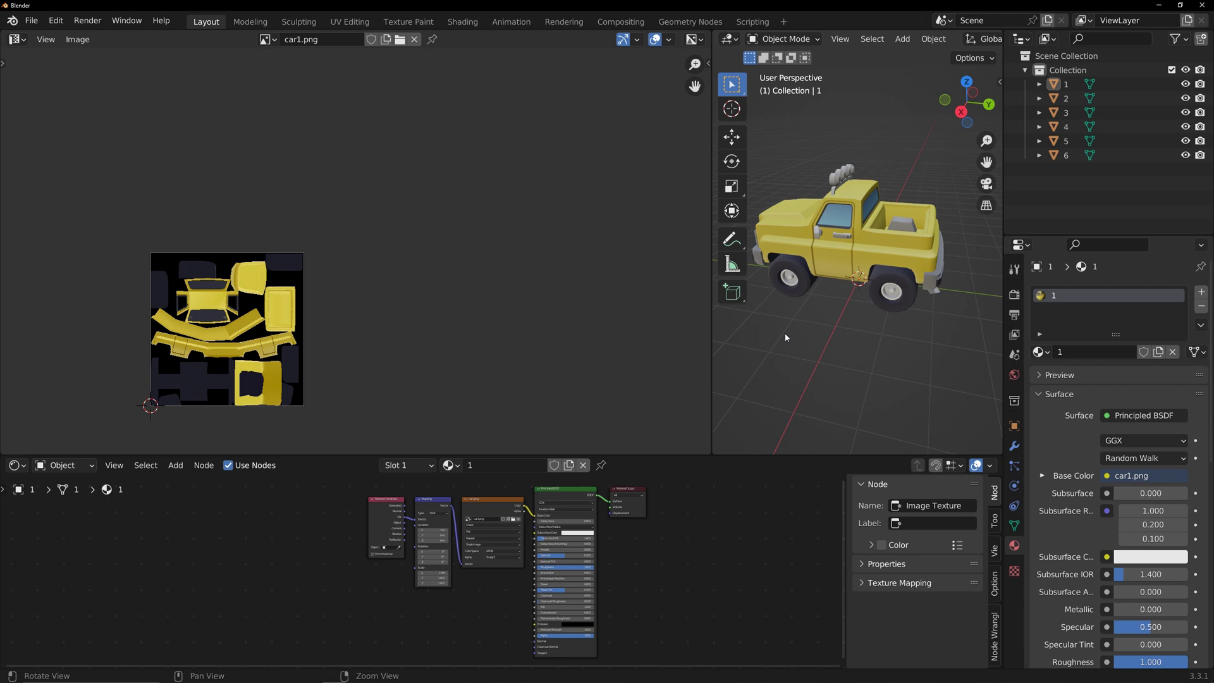
{"action": "middle_click_drag", "start_coordinate": [786, 339], "coordinate": [852, 239]}
{"action": "left_click", "coordinate": [852, 238]}
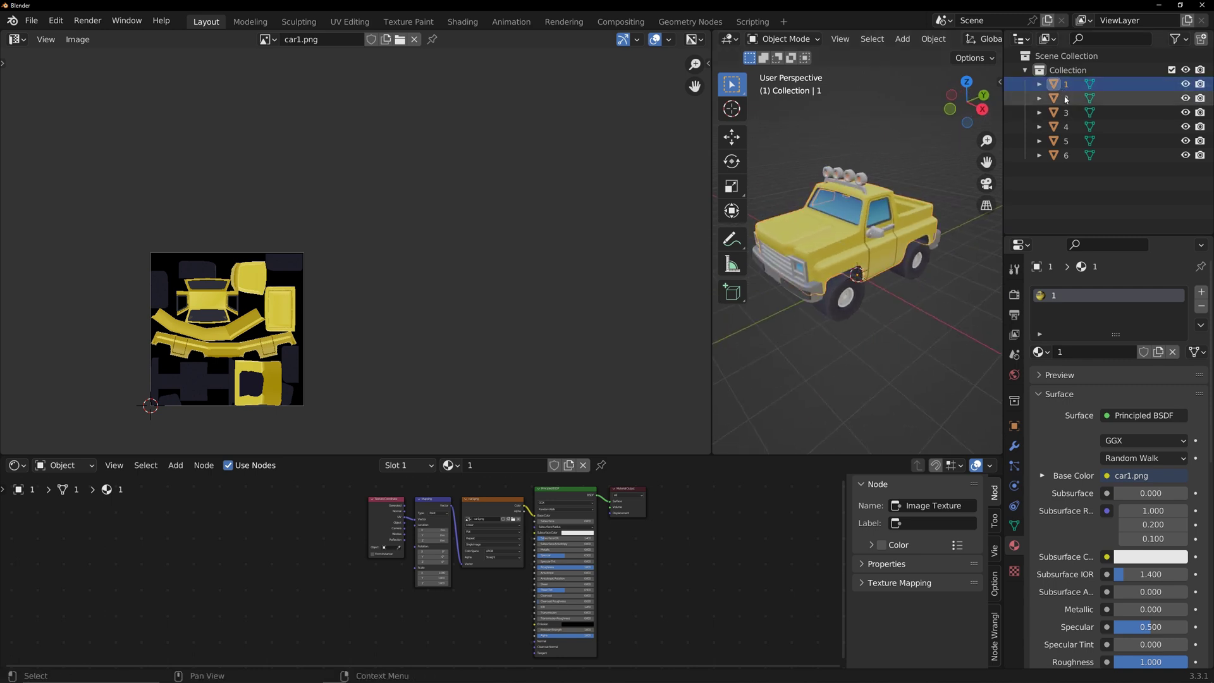
Step: Shift object 2's UVs one UDIM tile right by adding 1 to UV Vertex X
{"action": "left_click", "coordinate": [862, 283]}
{"action": "key", "text": "Tab"}
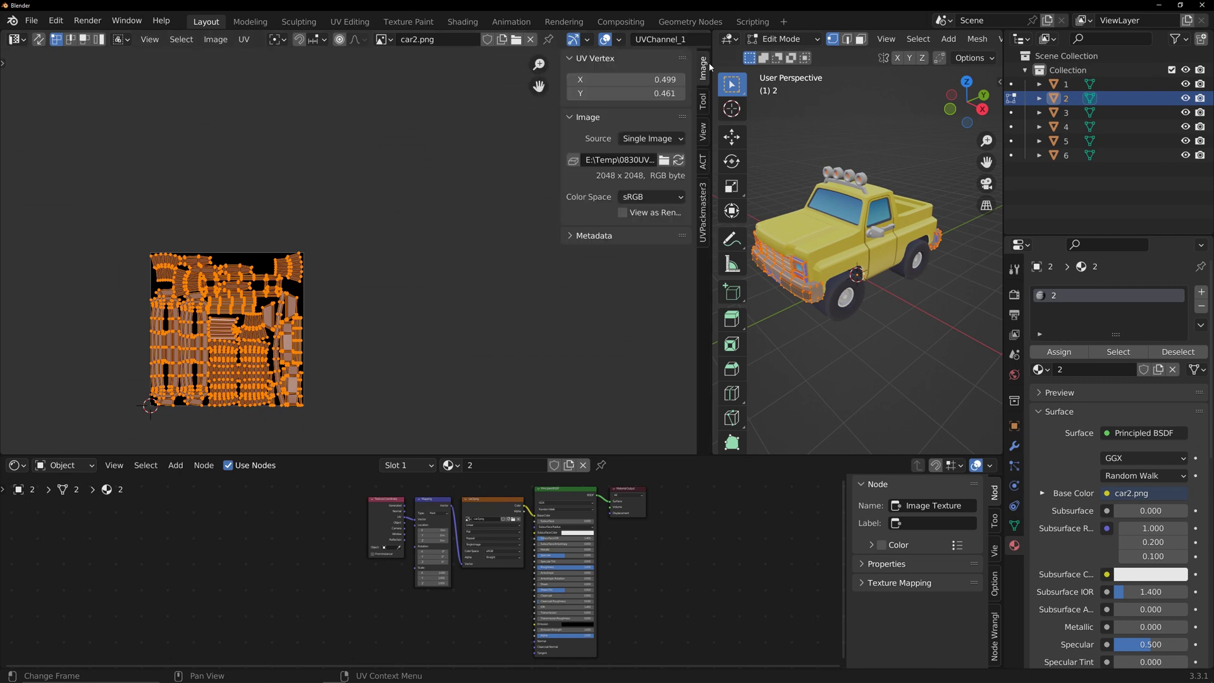
{"action": "left_click", "coordinate": [569, 79]}
{"action": "left_click", "coordinate": [568, 80]}
{"action": "type", "text": "1+"}
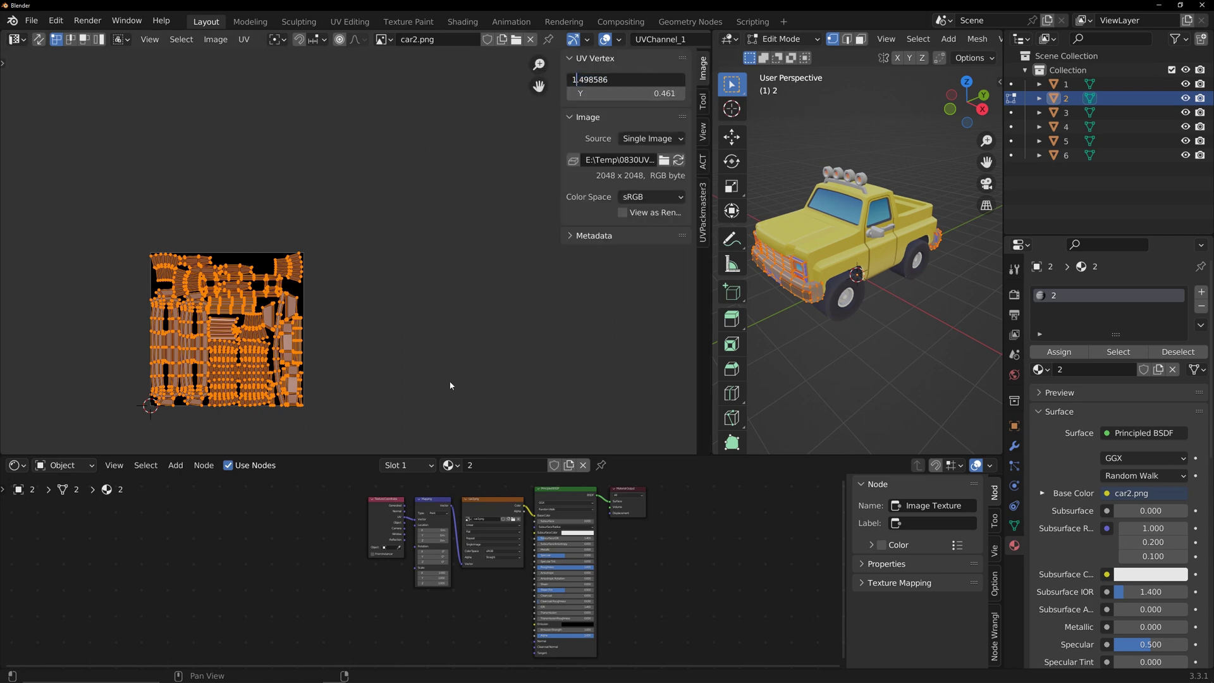
{"action": "key", "text": "Return"}
{"action": "key", "text": "Tab"}
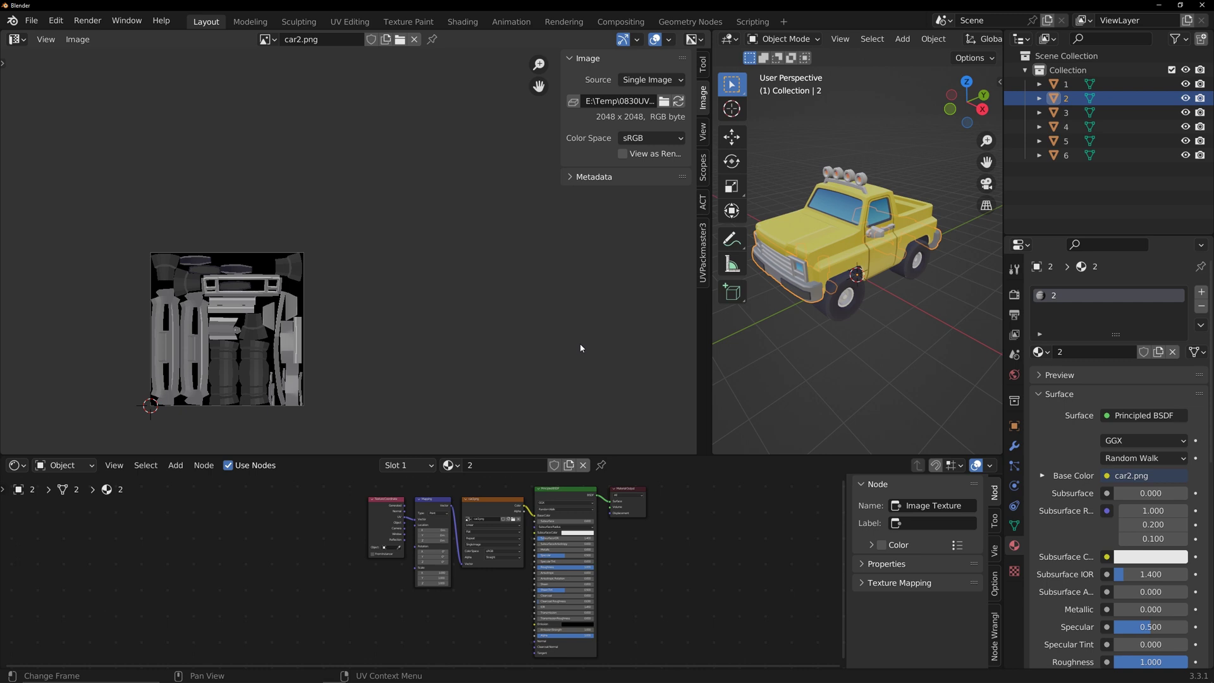
Step: Move object 3's UVs two tiles right, setting UV Vertex X to 2.559625
{"action": "left_click", "coordinate": [829, 357]}
{"action": "key", "text": "Tab"}
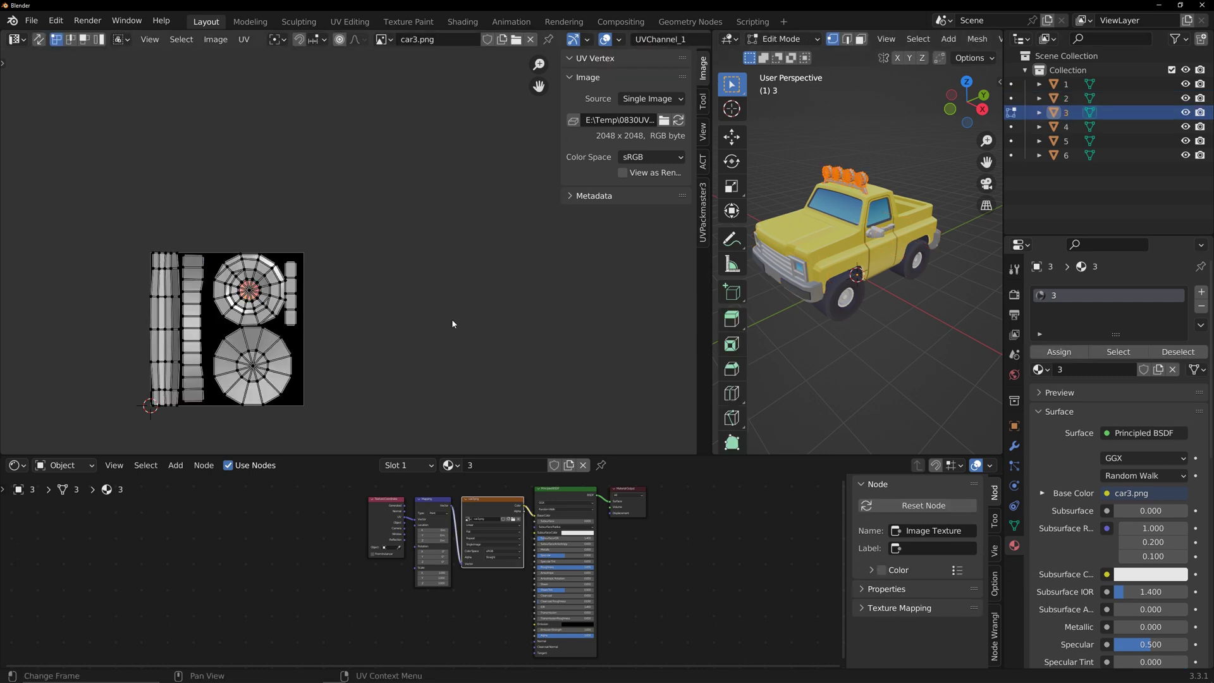
{"action": "key", "text": "a"}
{"action": "left_click", "coordinate": [628, 75]}
{"action": "key", "text": "Home"}
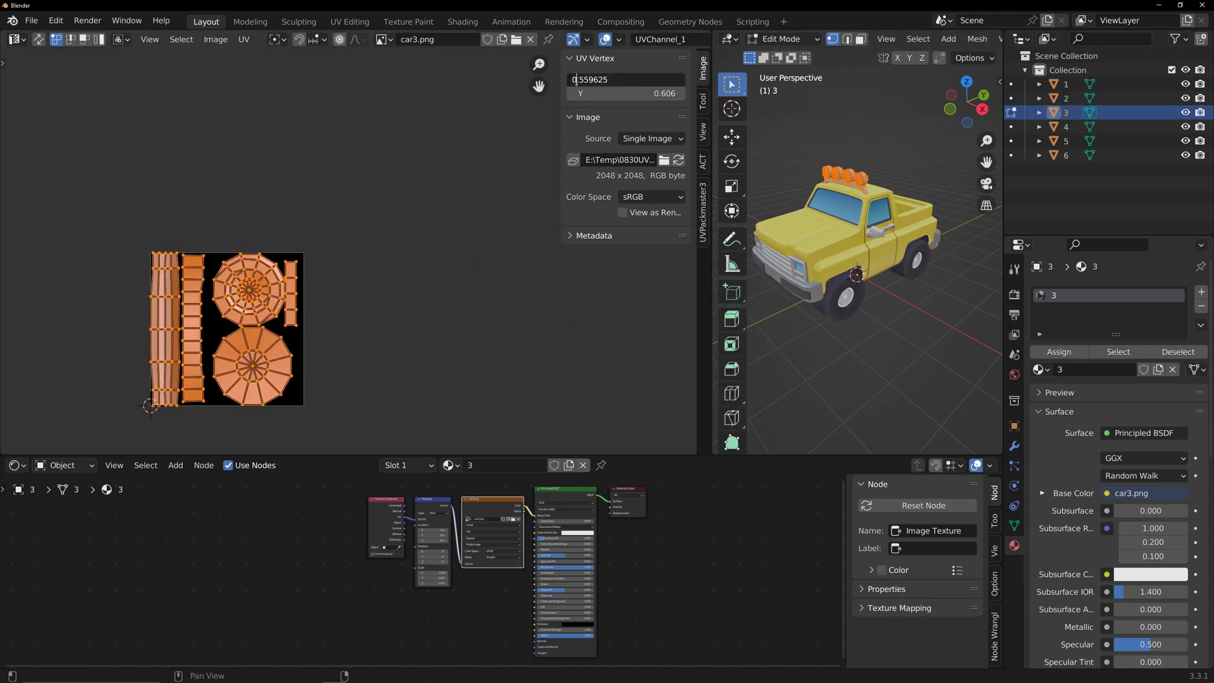
{"action": "key", "text": "Delete"}
{"action": "type", "text": "2"}
{"action": "key", "text": "Return"}
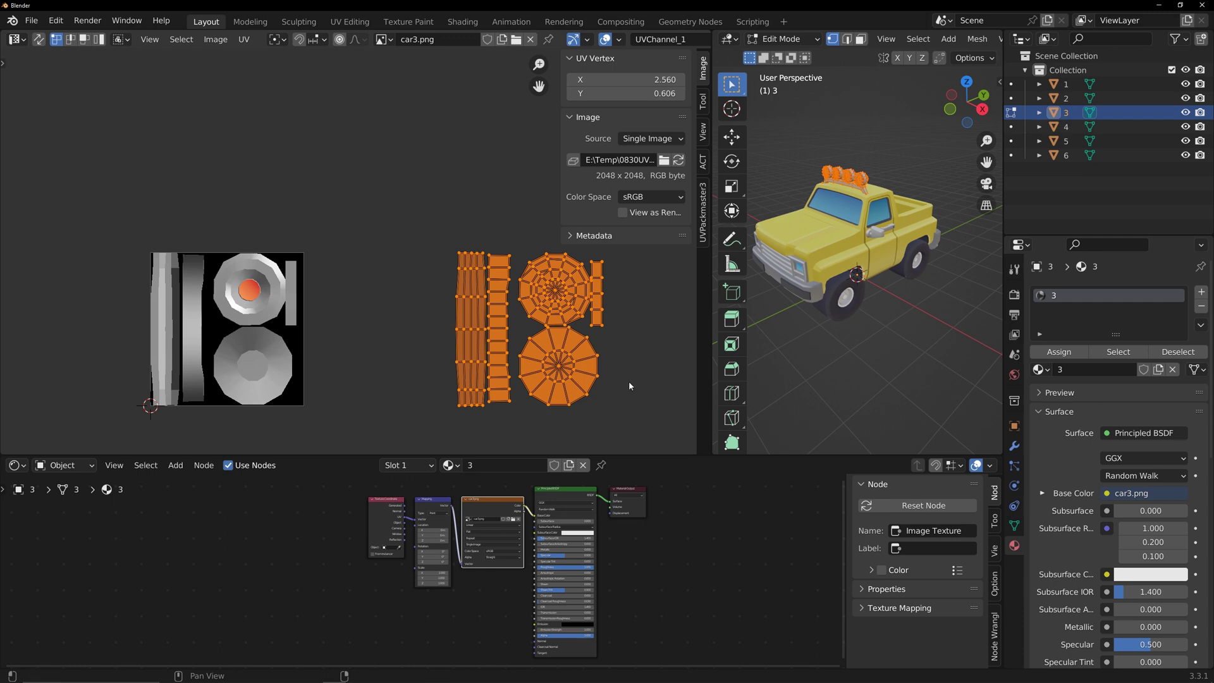
{"action": "key", "text": "Tab"}
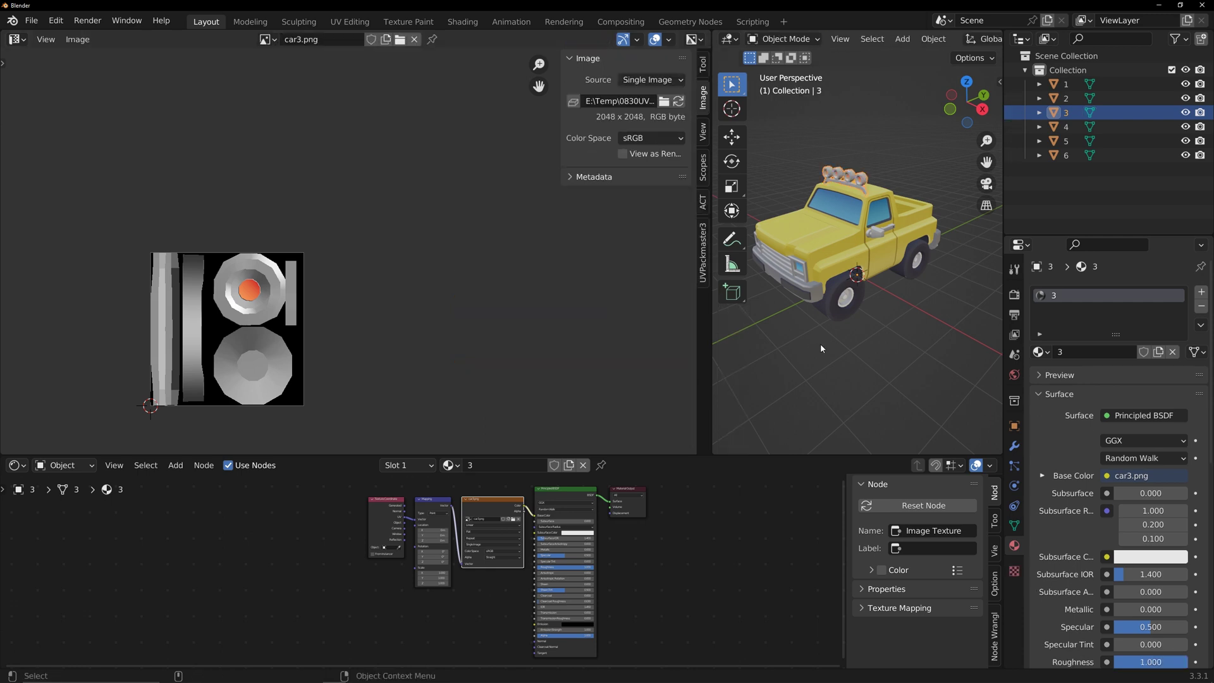
Step: Move object 4's UVs three tiles right, setting UV Vertex X to 3.538
{"action": "left_click", "coordinate": [1075, 127]}
{"action": "key", "text": "Tab"}
{"action": "key", "text": "a"}
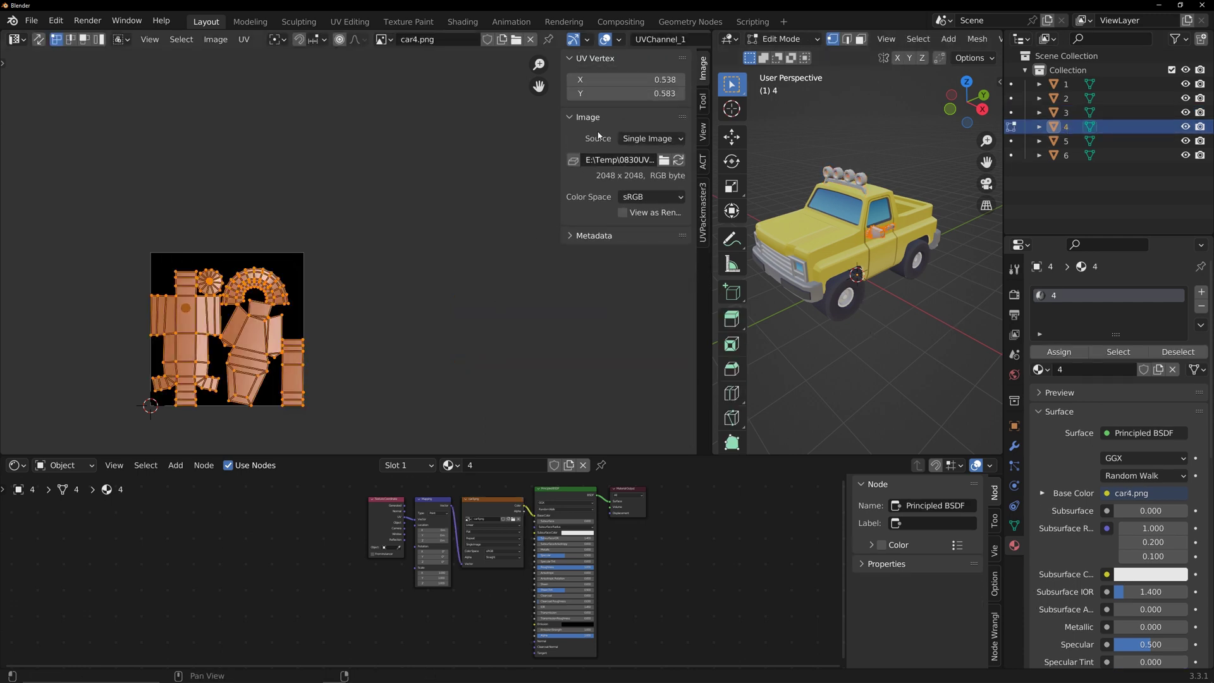
{"action": "left_click", "coordinate": [607, 80]}
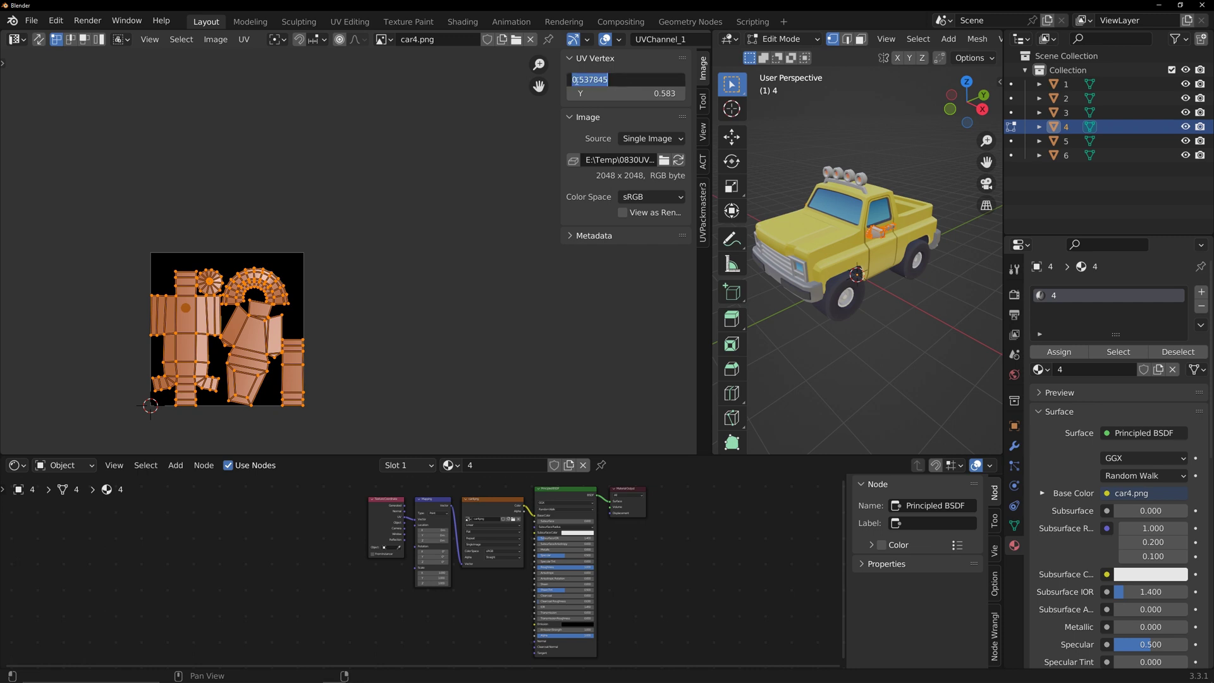
{"action": "key", "text": "Home"}
{"action": "key", "text": "Delete"}
{"action": "type", "text": "3"}
{"action": "key", "text": "Return"}
{"action": "middle_click_drag", "start_coordinate": [490, 361], "coordinate": [392, 359]}
{"action": "scroll", "coordinate": [390, 358], "scroll_direction": "down", "scroll_amount": 3}
{"action": "key", "text": "Tab"}
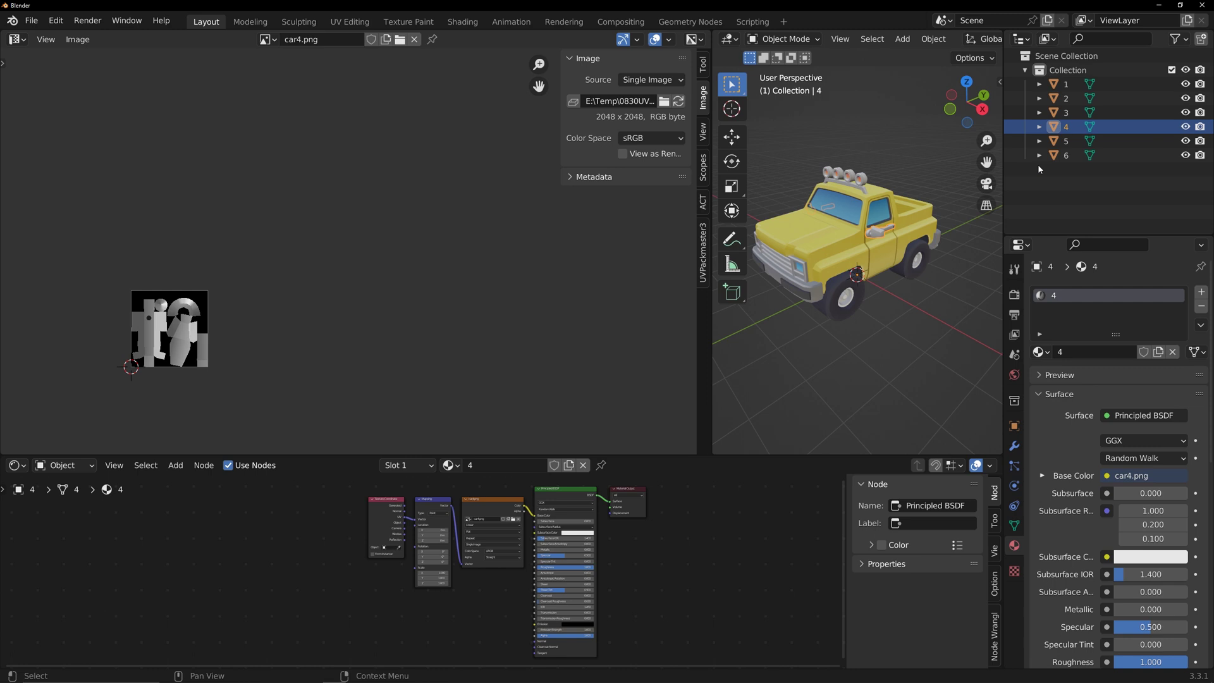
Step: Shift the wheel object 5's UVs four UDIM tiles to the right
{"action": "left_click", "coordinate": [1066, 140]}
{"action": "key", "text": "Tab"}
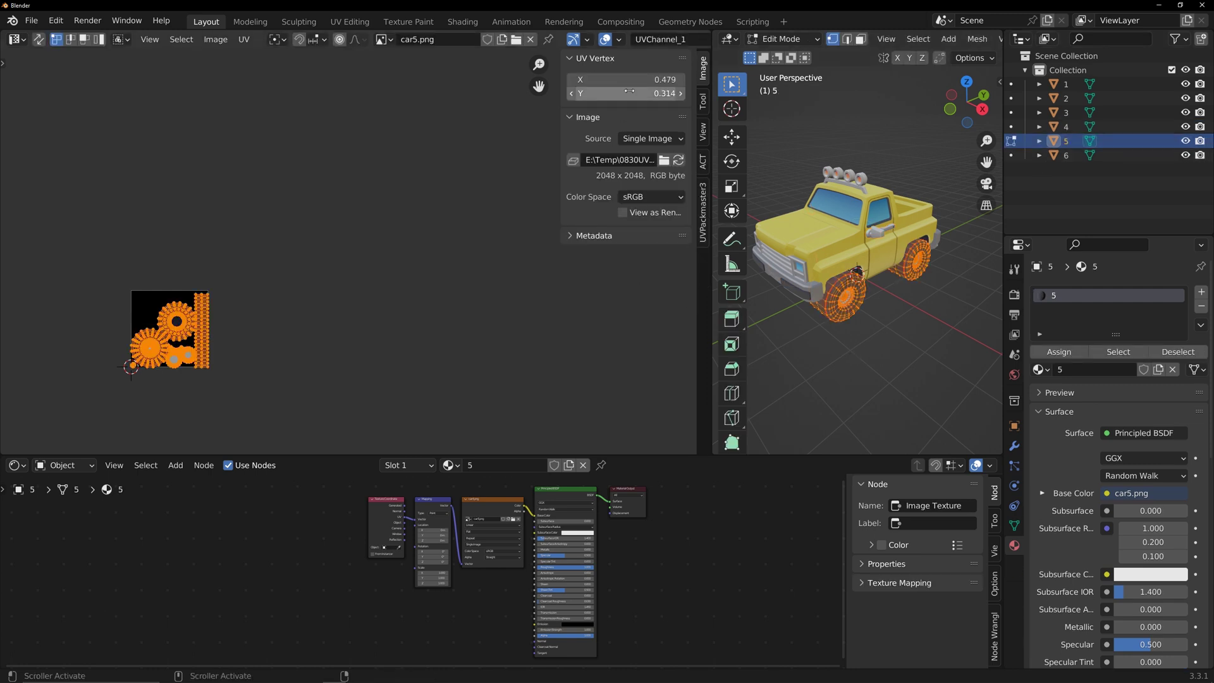
{"action": "left_click", "coordinate": [626, 79]}
{"action": "key", "text": "Home"}
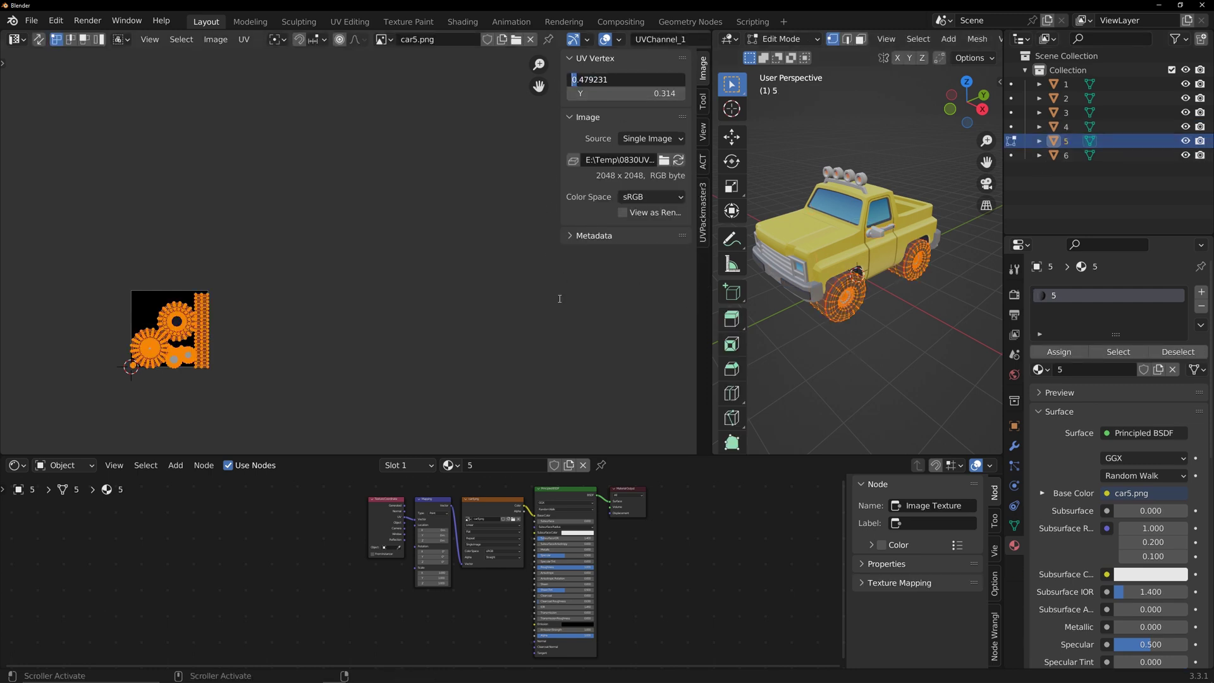
{"action": "type", "text": "4+"}
{"action": "key", "text": "Return"}
{"action": "key", "text": "Tab"}
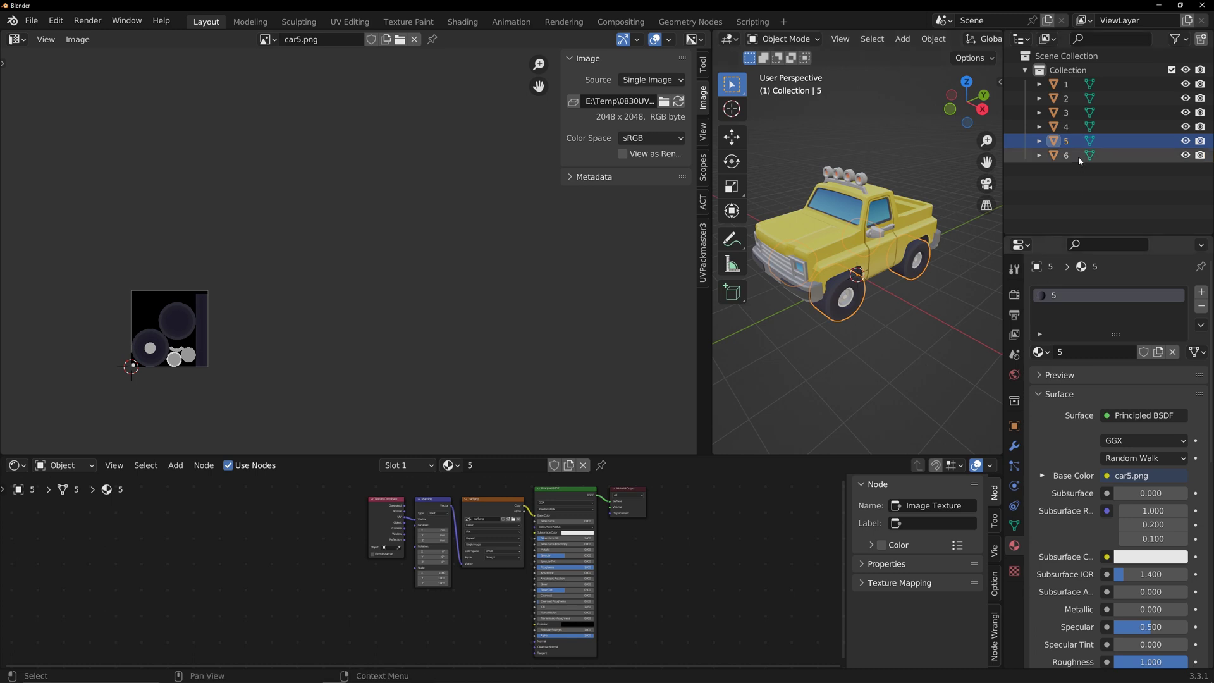
Step: Move object 6's UVs five tiles right to X 5.556, then reselect the truck body
{"action": "left_click", "coordinate": [1079, 160]}
{"action": "key", "text": "Tab"}
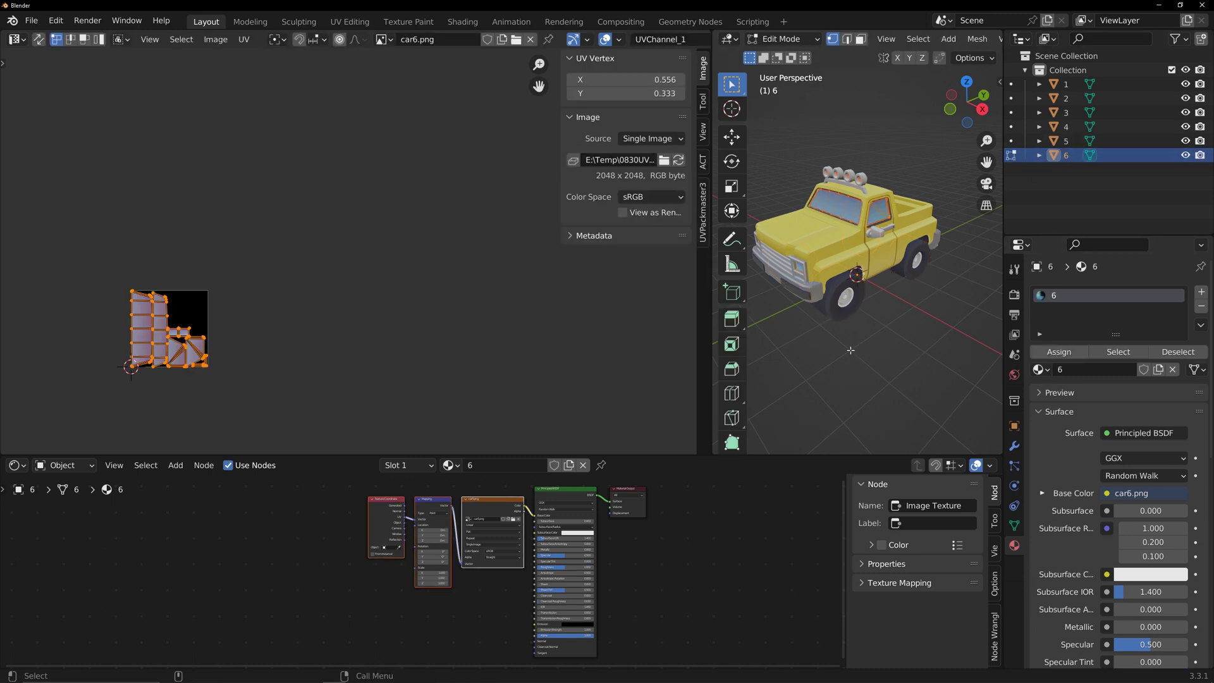
{"action": "left_click", "coordinate": [603, 79]}
{"action": "key", "text": "Home"}
{"action": "type", "text": "5"}
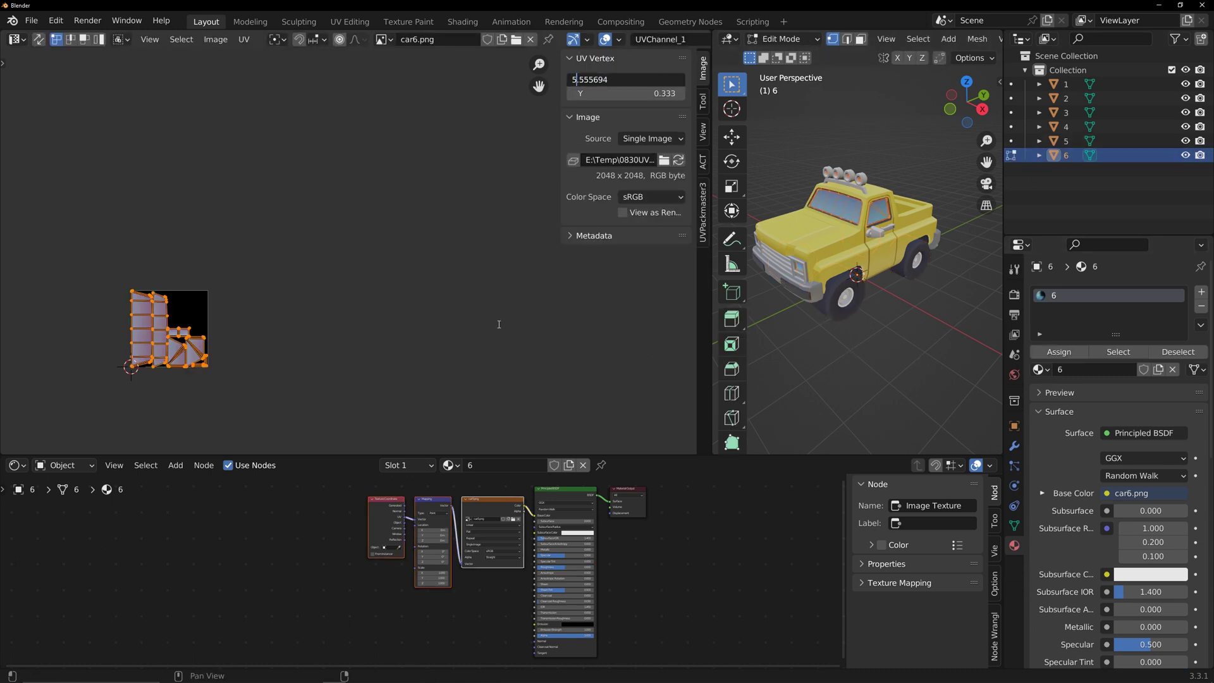
{"action": "key", "text": "Tab"}
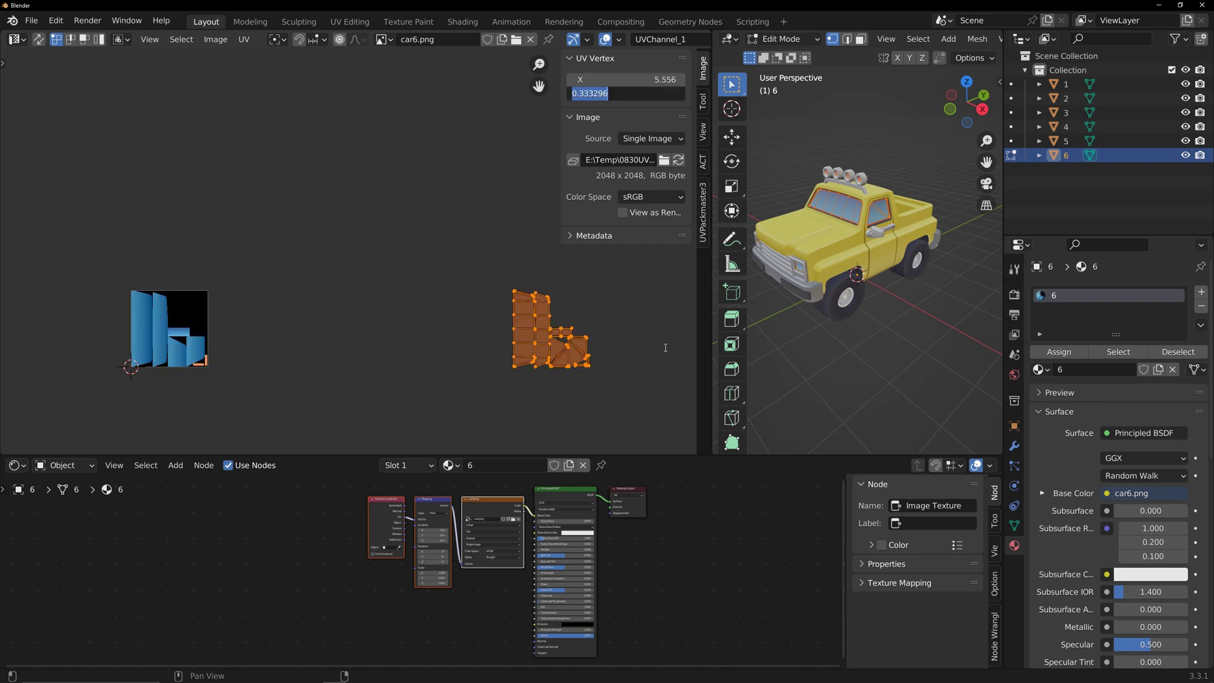
{"action": "key", "text": "Return"}
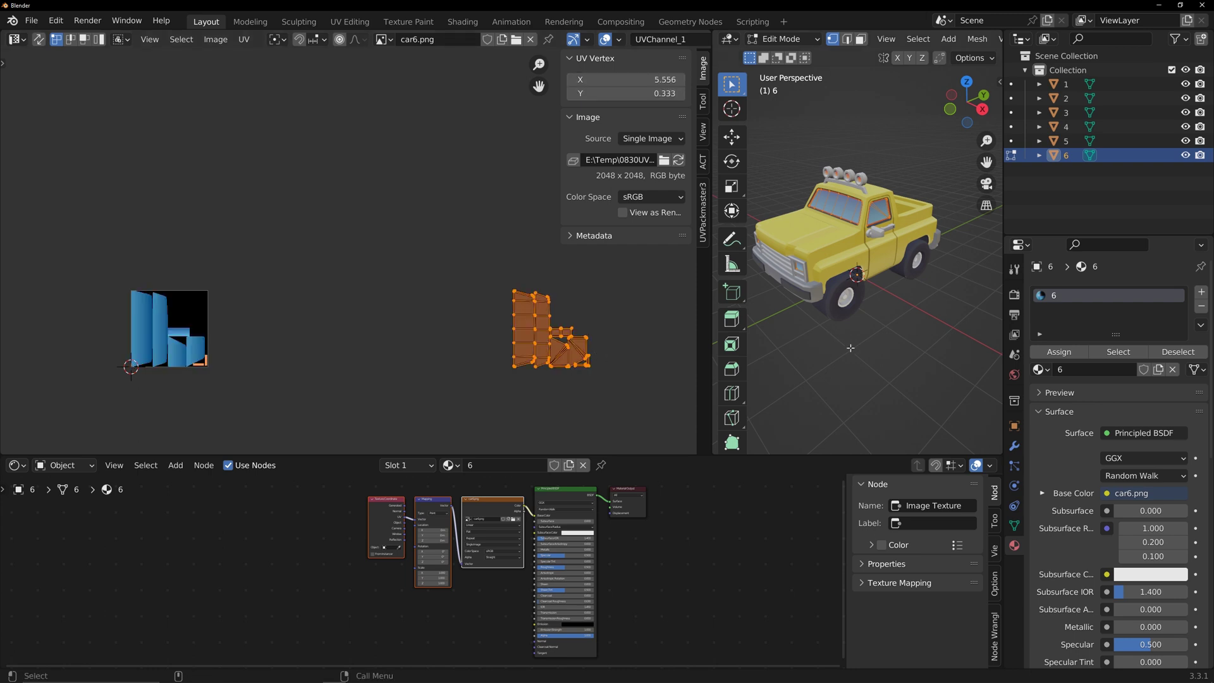
{"action": "key", "text": "Tab"}
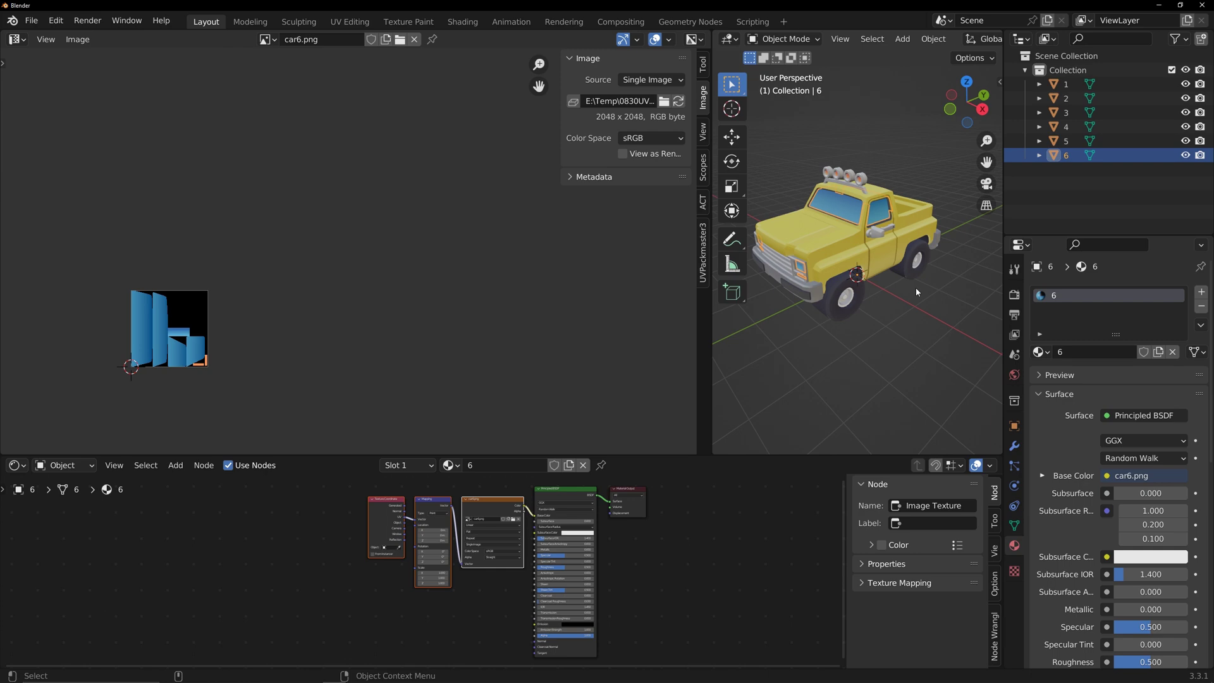
{"action": "left_click", "coordinate": [1066, 84]}
Step: Select all six truck parts, review their UVs together, and join them into object 1
{"action": "left_click", "coordinate": [1066, 154], "text": "shift"}
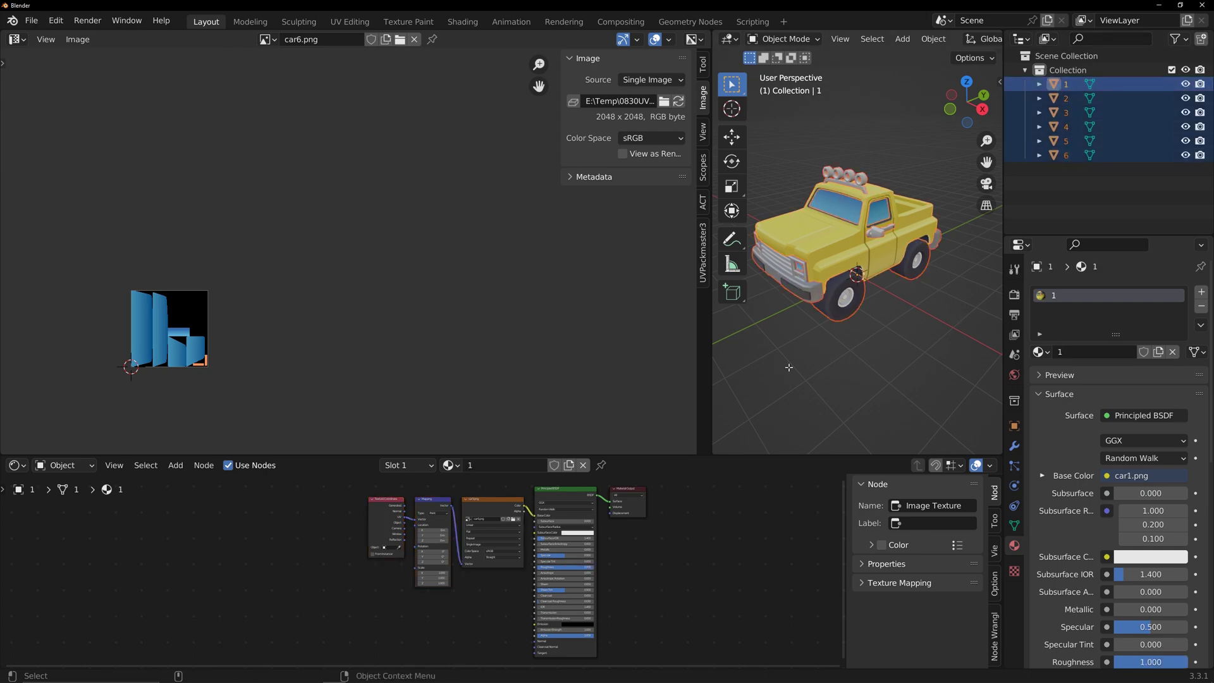
{"action": "key", "text": "Tab"}
{"action": "scroll", "coordinate": [259, 389], "scroll_direction": "up", "scroll_amount": 1}
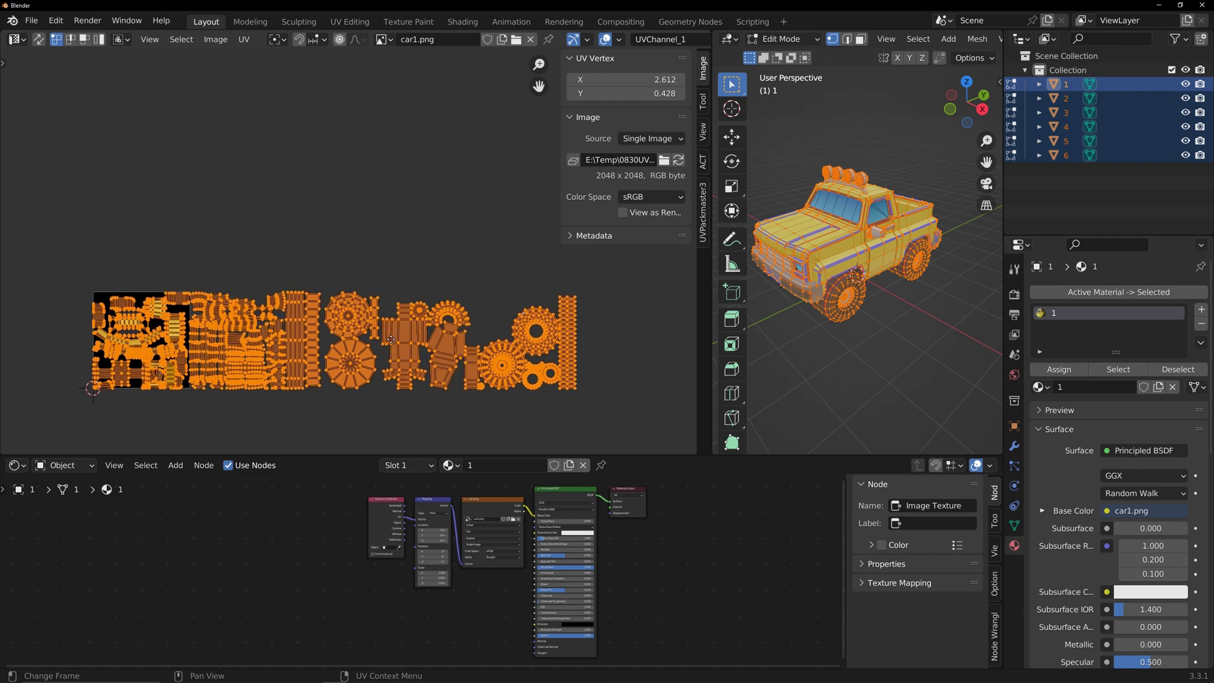
{"action": "key", "text": "Tab"}
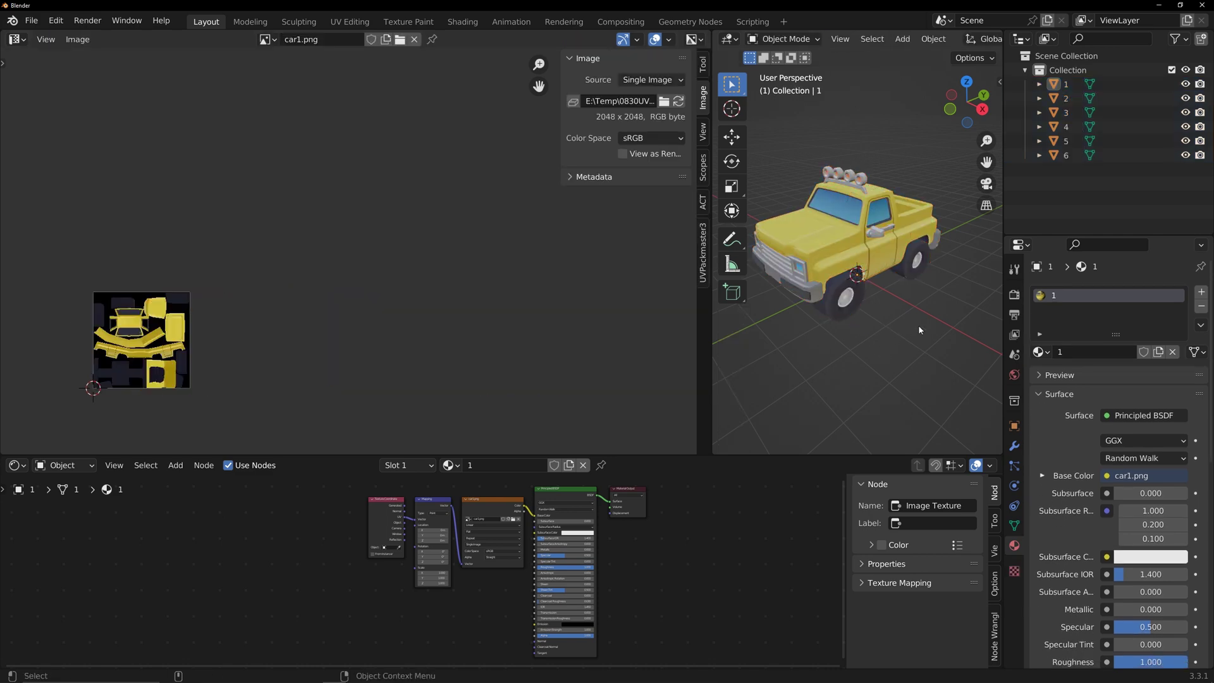
{"action": "key", "text": "a"}
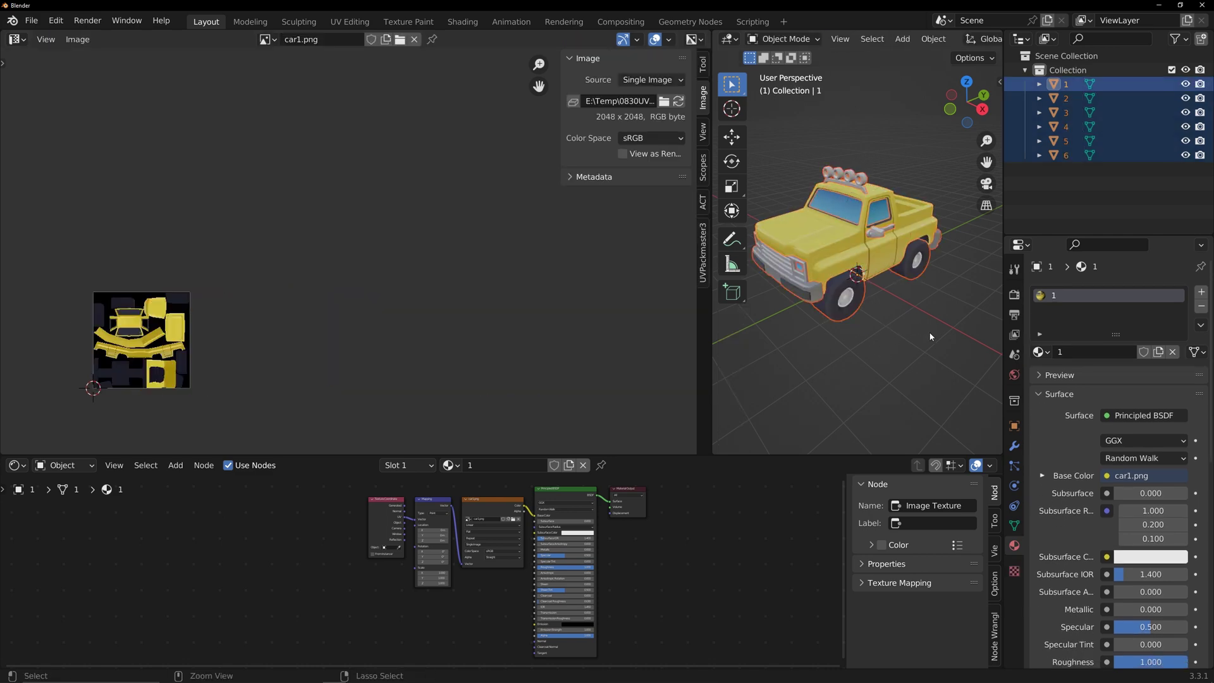
{"action": "right_click", "coordinate": [863, 256]}
{"action": "left_click", "coordinate": [863, 256]}
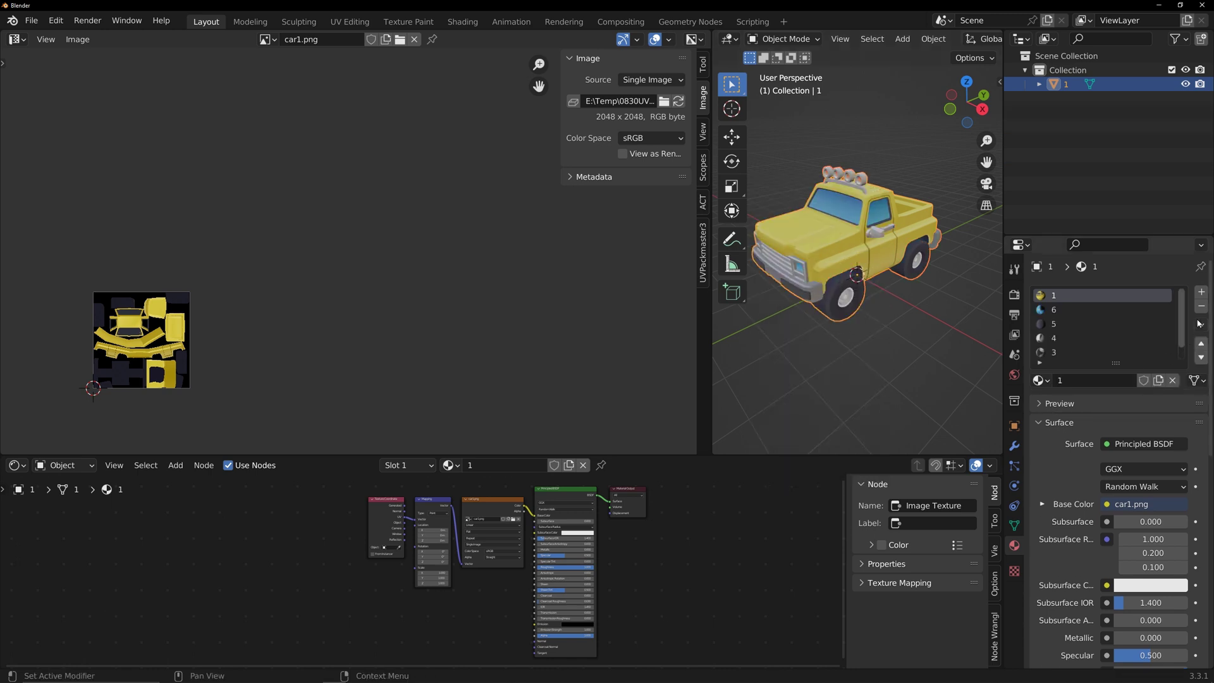
Step: Remove the joined truck's material slots one by one until none remain
{"action": "left_click", "coordinate": [894, 342]}
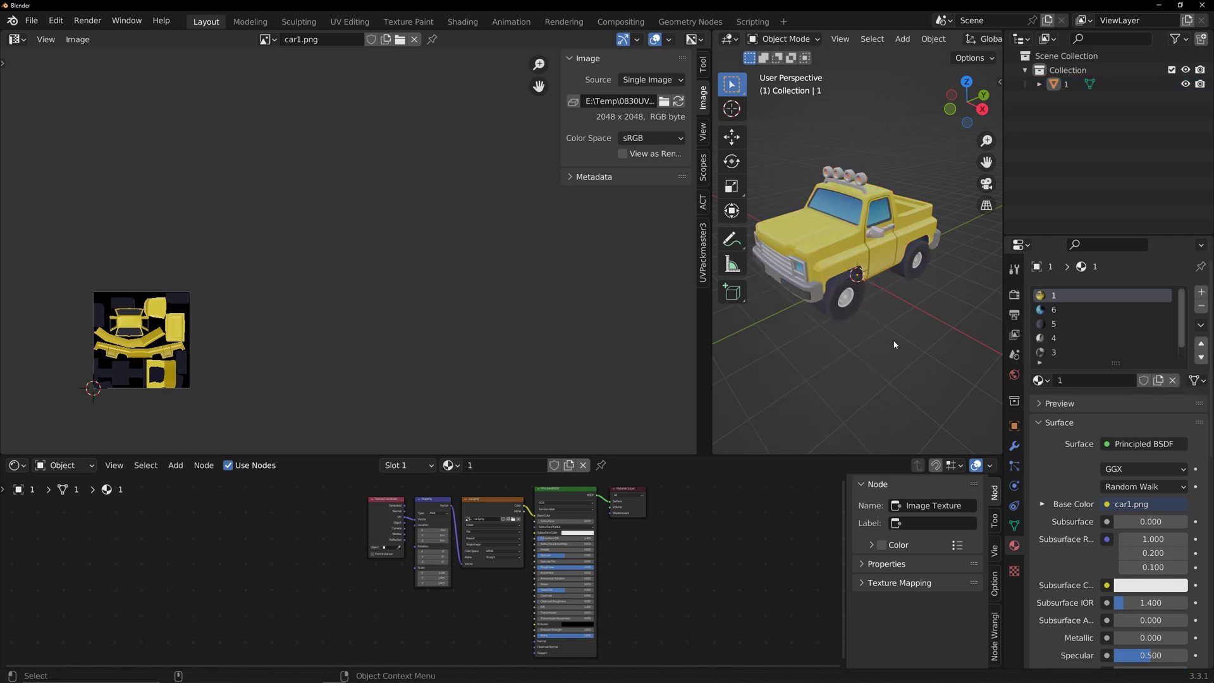
{"action": "left_click", "coordinate": [1200, 306]}
{"action": "left_click", "coordinate": [1201, 306]}
{"action": "left_click", "coordinate": [1200, 306]}
{"action": "left_click", "coordinate": [1201, 306]}
{"action": "left_click", "coordinate": [1200, 306]}
{"action": "left_click", "coordinate": [1201, 306]}
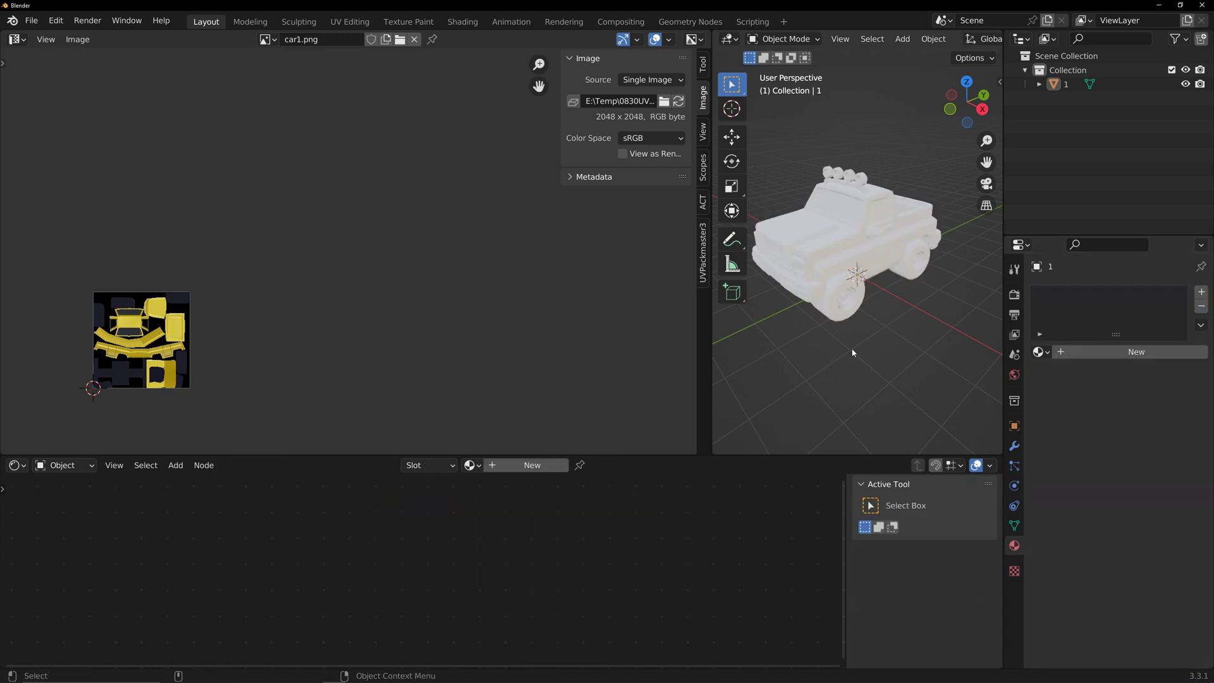
Step: With the truck selected, set up a new image 'OneSingleUVMAP' at 2048 × 2048 with Tiled enabled
{"action": "left_click", "coordinate": [783, 226]}
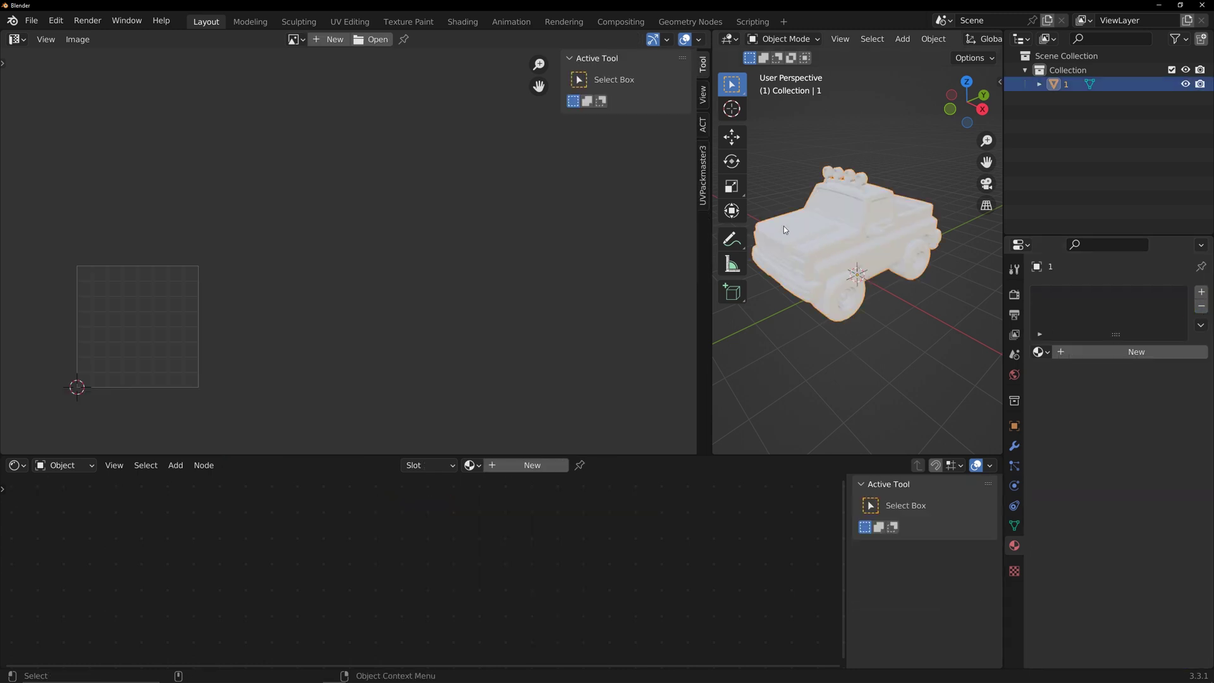
{"action": "left_click", "coordinate": [329, 40]}
{"action": "left_click", "coordinate": [352, 67]}
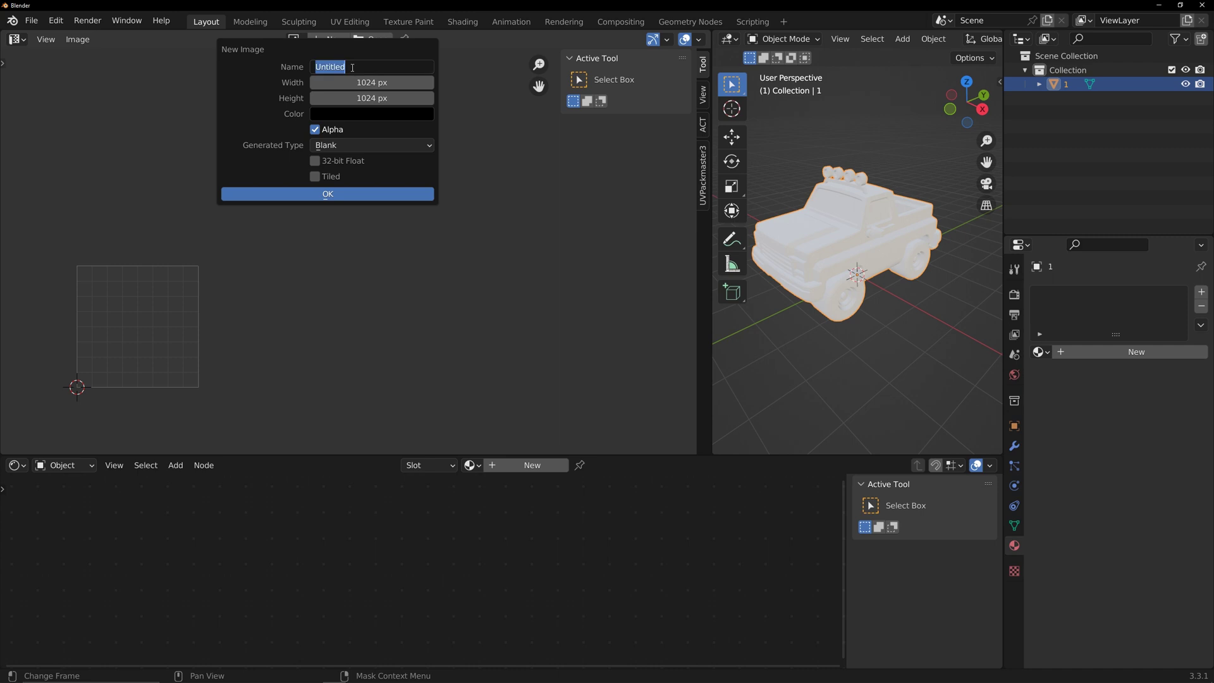
{"action": "type", "text": "OneSingleUVMAP"}
{"action": "left_click", "coordinate": [386, 83]}
{"action": "type", "text": "2048"}
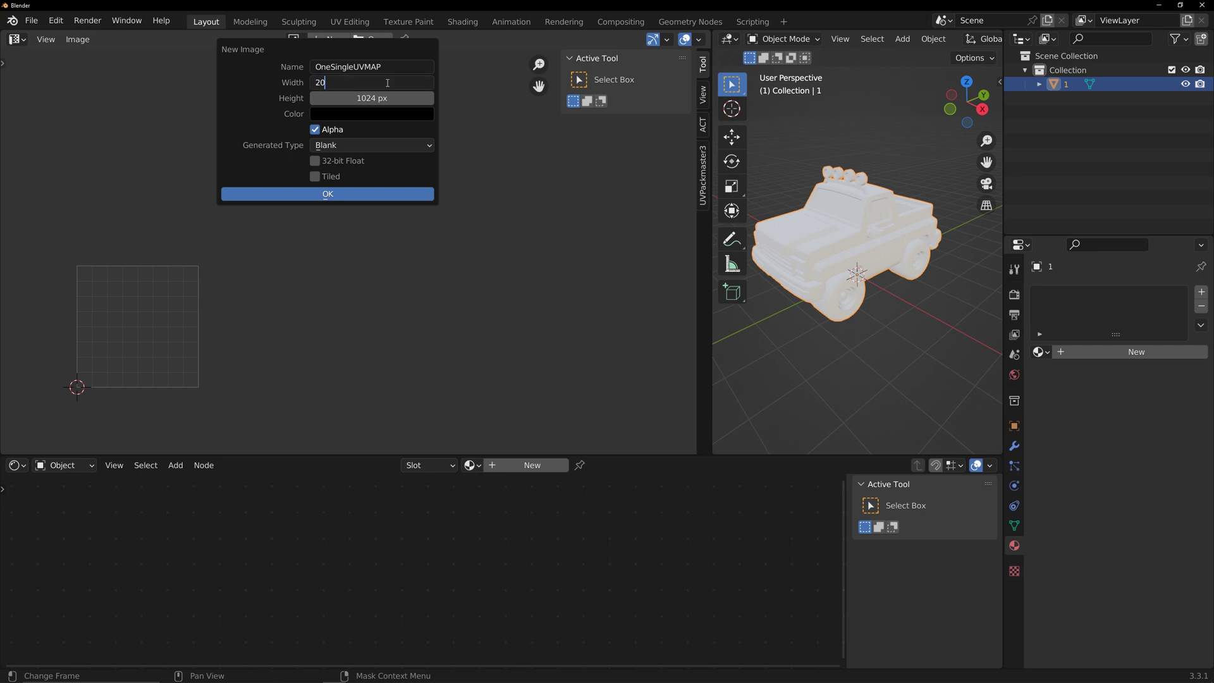
{"action": "key", "text": "Tab"}
{"action": "type", "text": "2048"}
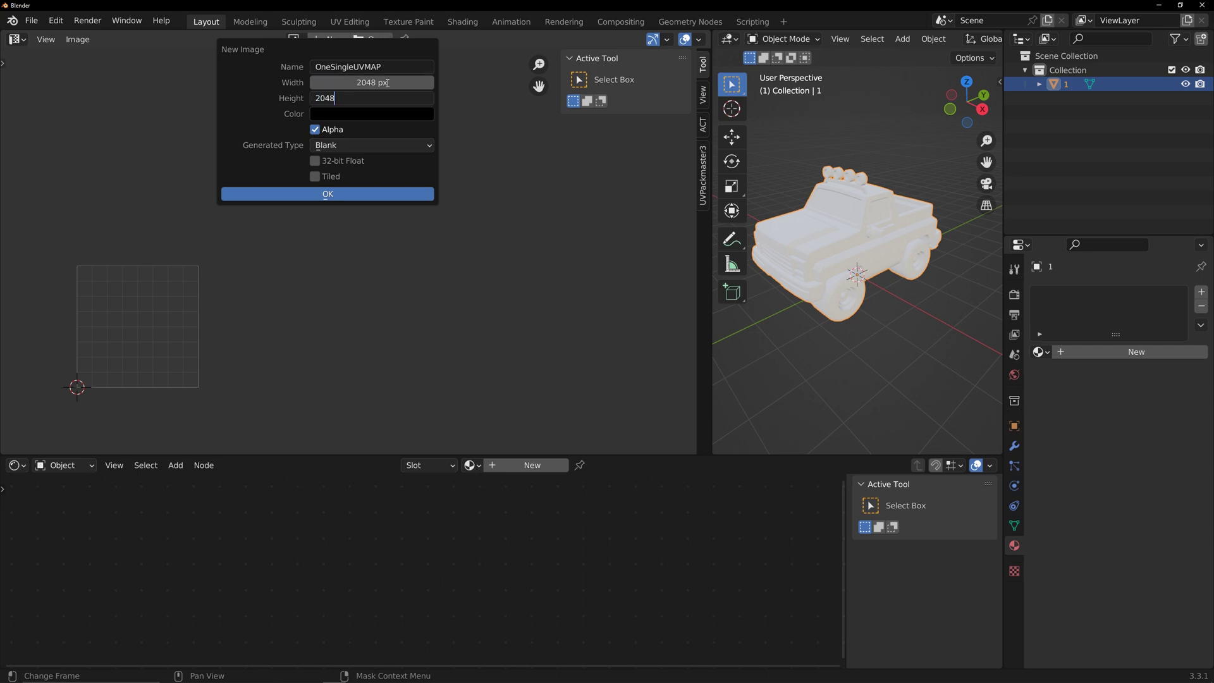
{"action": "key", "text": "Return"}
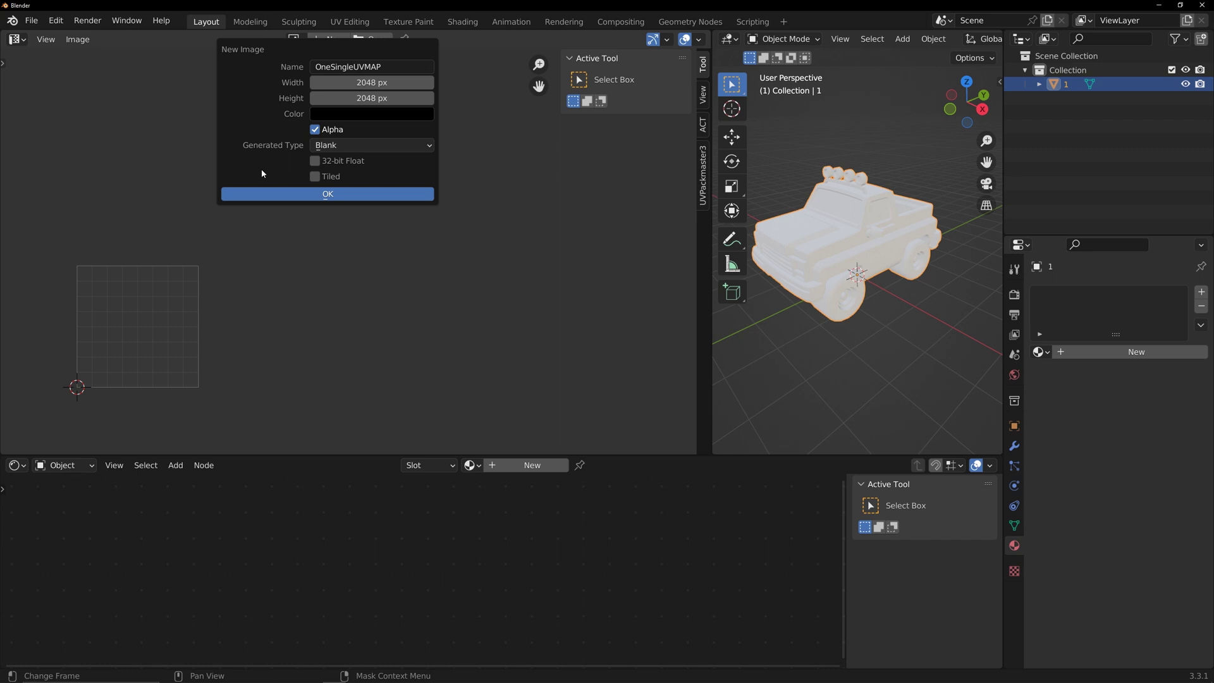
{"action": "left_click", "coordinate": [315, 177]}
Step: Create the tiled image, then add five UDIM tiles (1002–1006) and zoom out to see them
{"action": "left_click", "coordinate": [327, 194]}
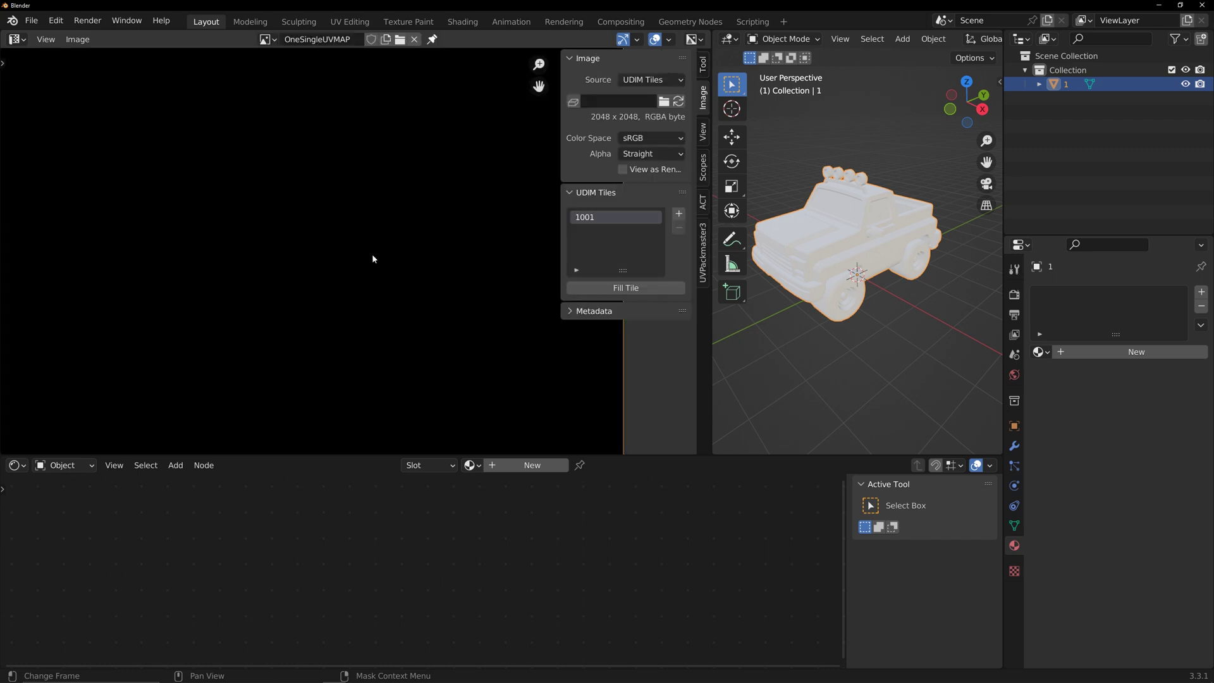
{"action": "scroll", "coordinate": [392, 299], "scroll_direction": "down", "scroll_amount": 8}
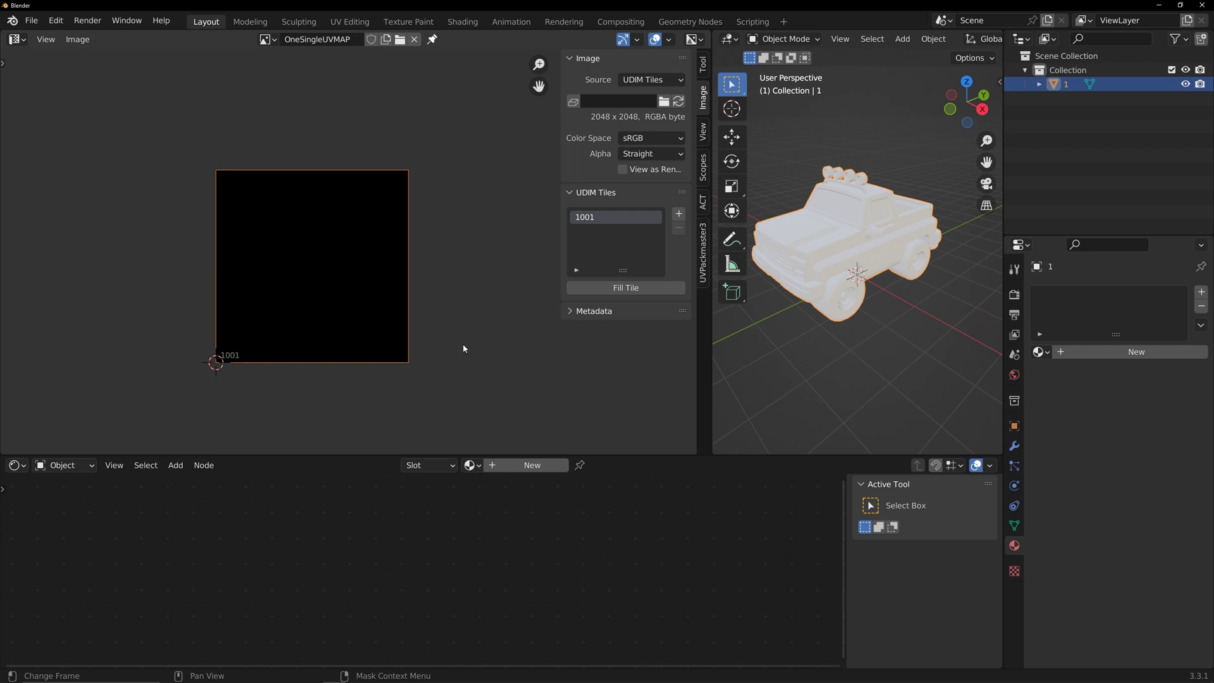
{"action": "middle_click_drag", "start_coordinate": [464, 348], "coordinate": [341, 407]}
{"action": "scroll", "coordinate": [388, 360], "scroll_direction": "down", "scroll_amount": 2}
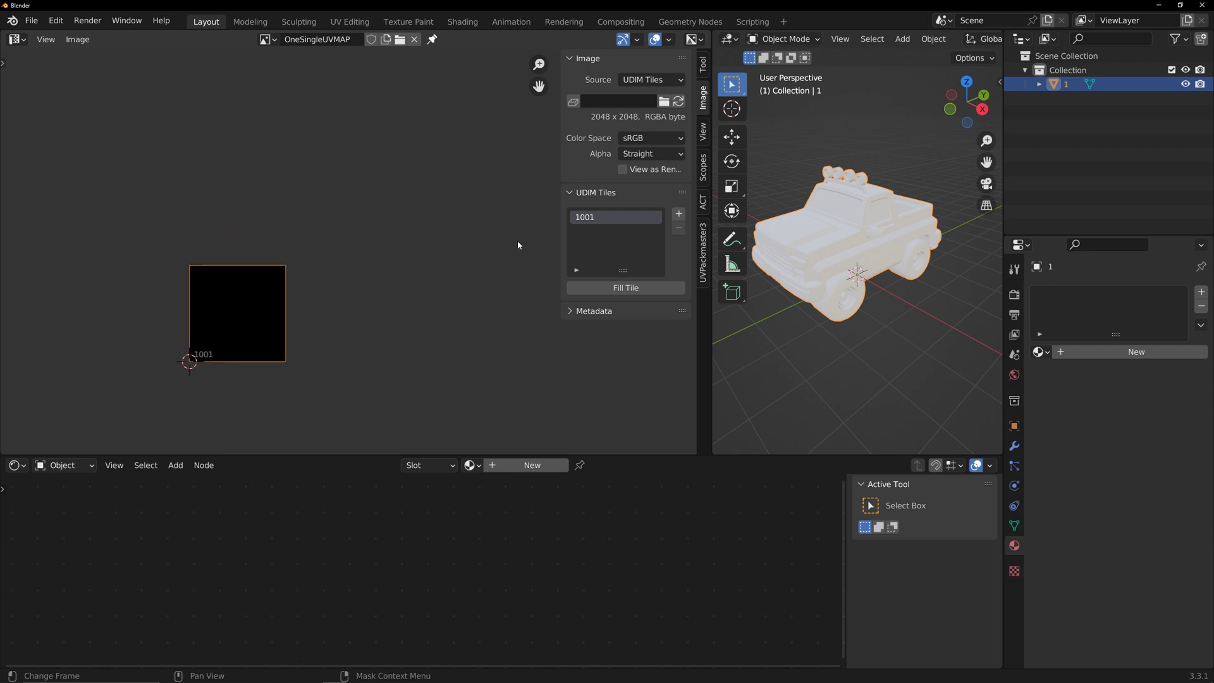
{"action": "left_click", "coordinate": [679, 214]}
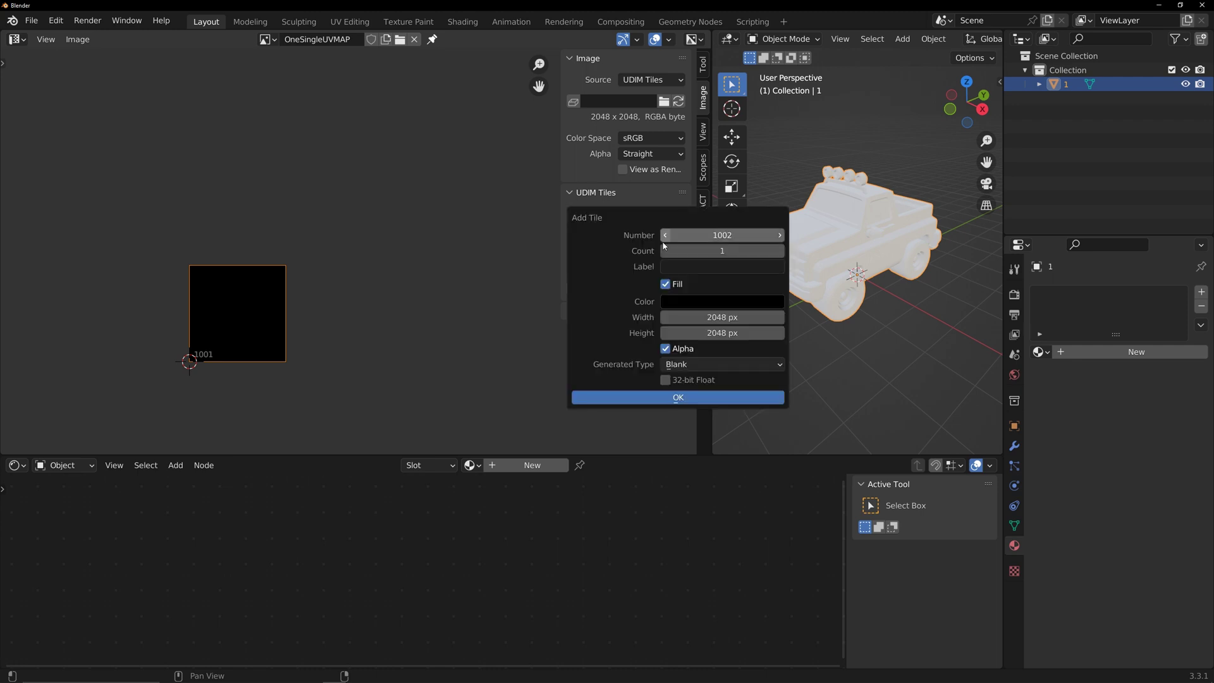
{"action": "left_click", "coordinate": [780, 251]}
{"action": "left_click", "coordinate": [780, 251]}
{"action": "left_click", "coordinate": [780, 251]}
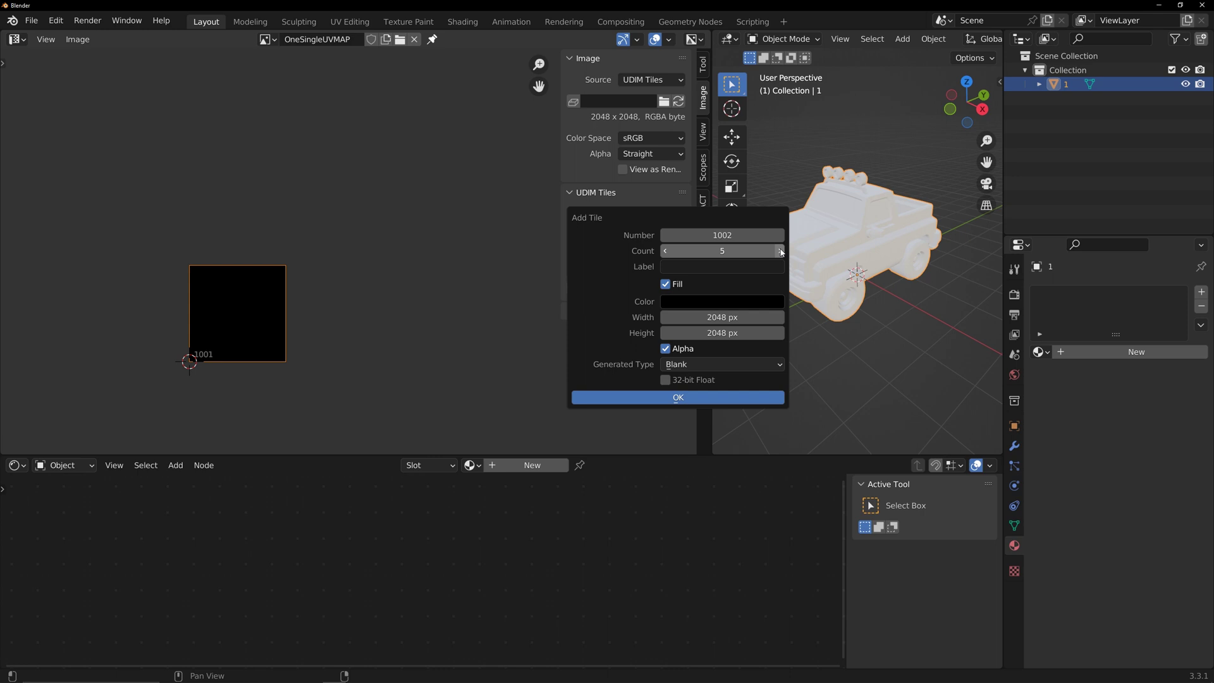
{"action": "left_click", "coordinate": [681, 398]}
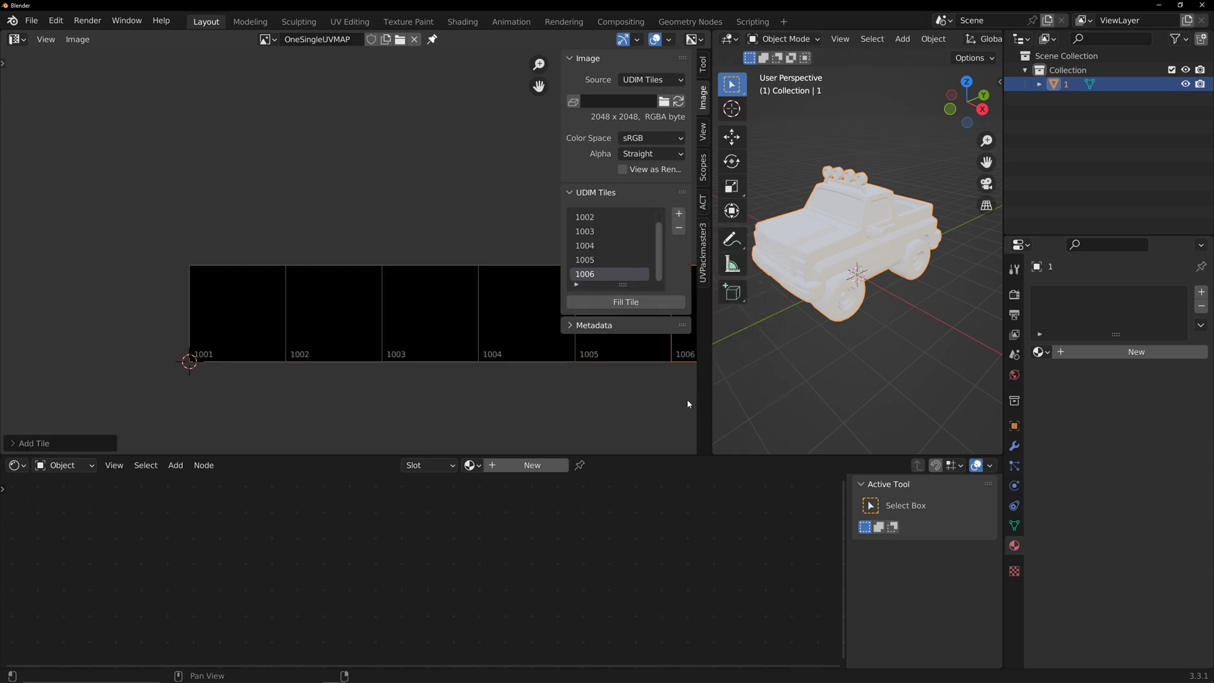
{"action": "scroll", "coordinate": [379, 411], "scroll_direction": "down", "scroll_amount": 2}
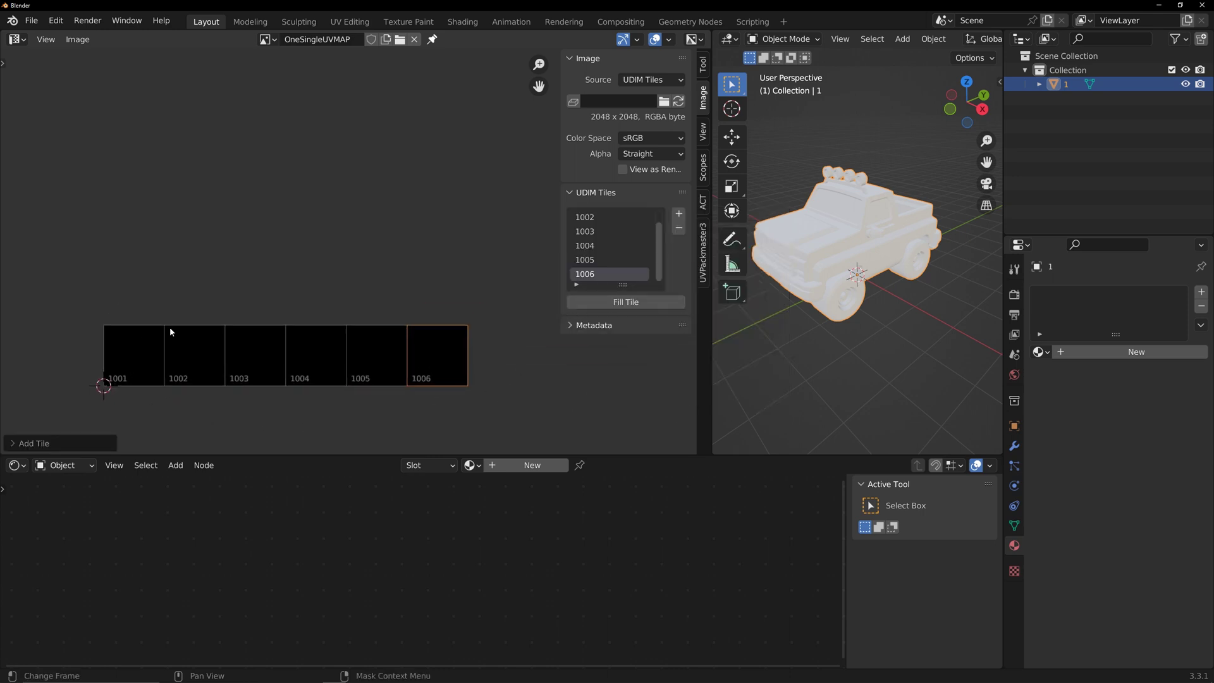
Step: Load car.1001.png from the Tex folder as the UDIM texture set for all six tiles
{"action": "left_click", "coordinate": [663, 101]}
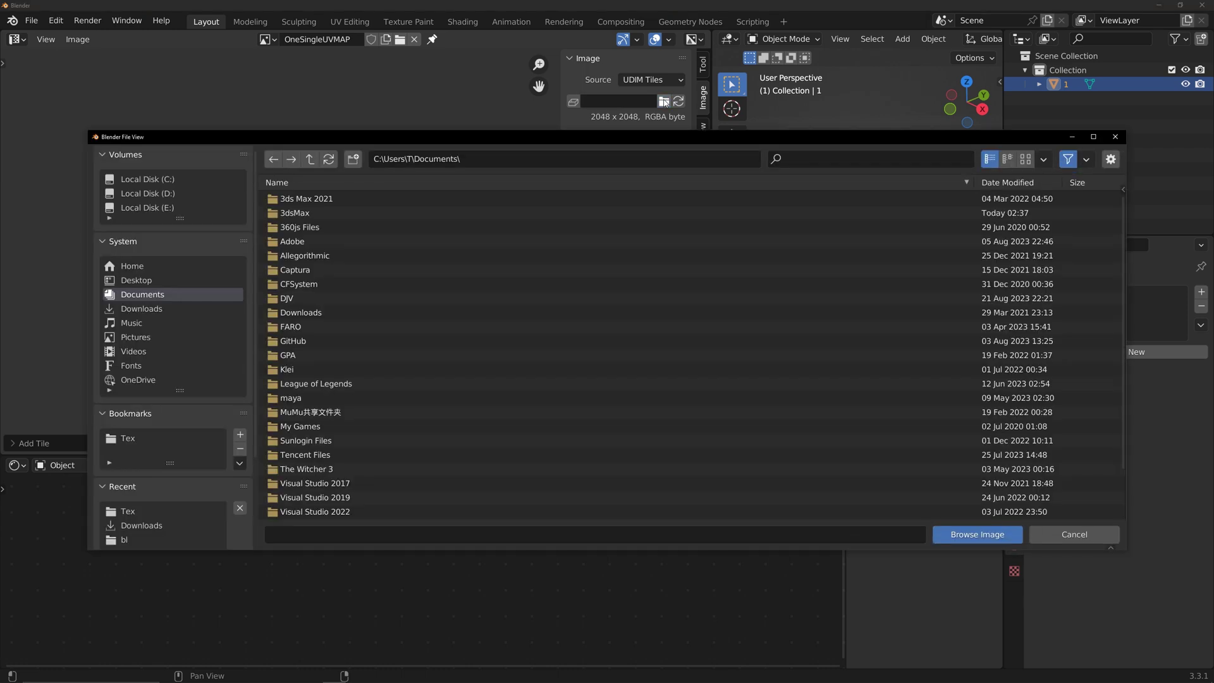
{"action": "left_click", "coordinate": [130, 438]}
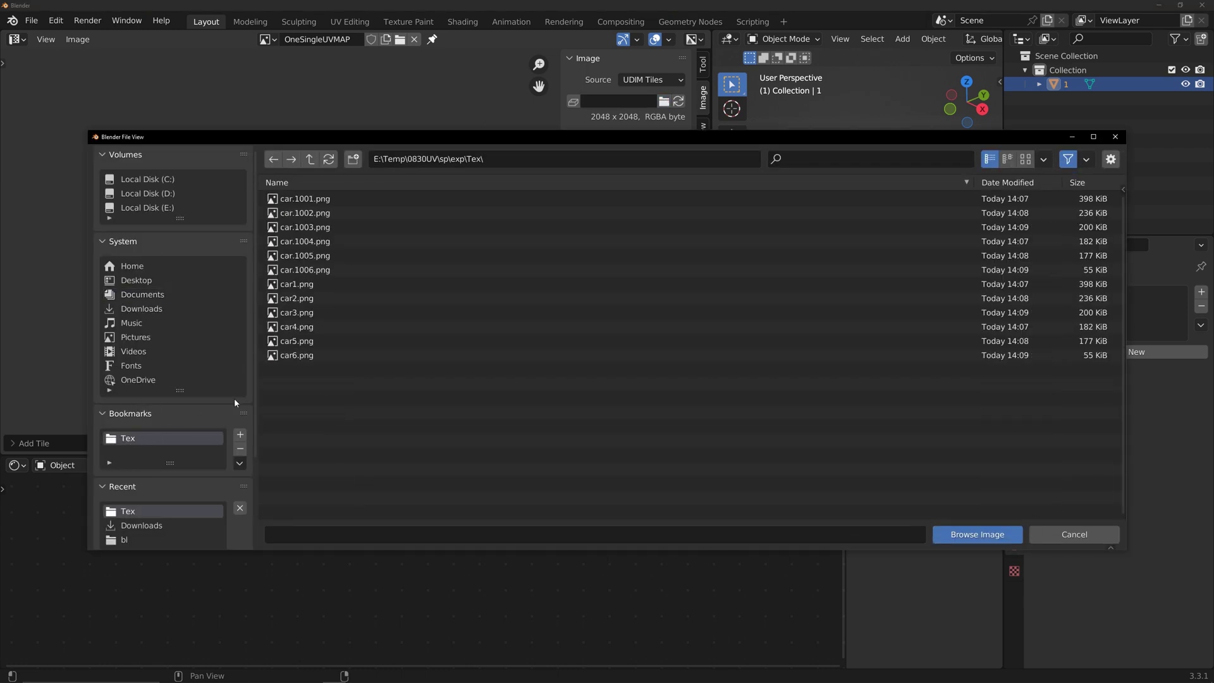
{"action": "left_click", "coordinate": [310, 199]}
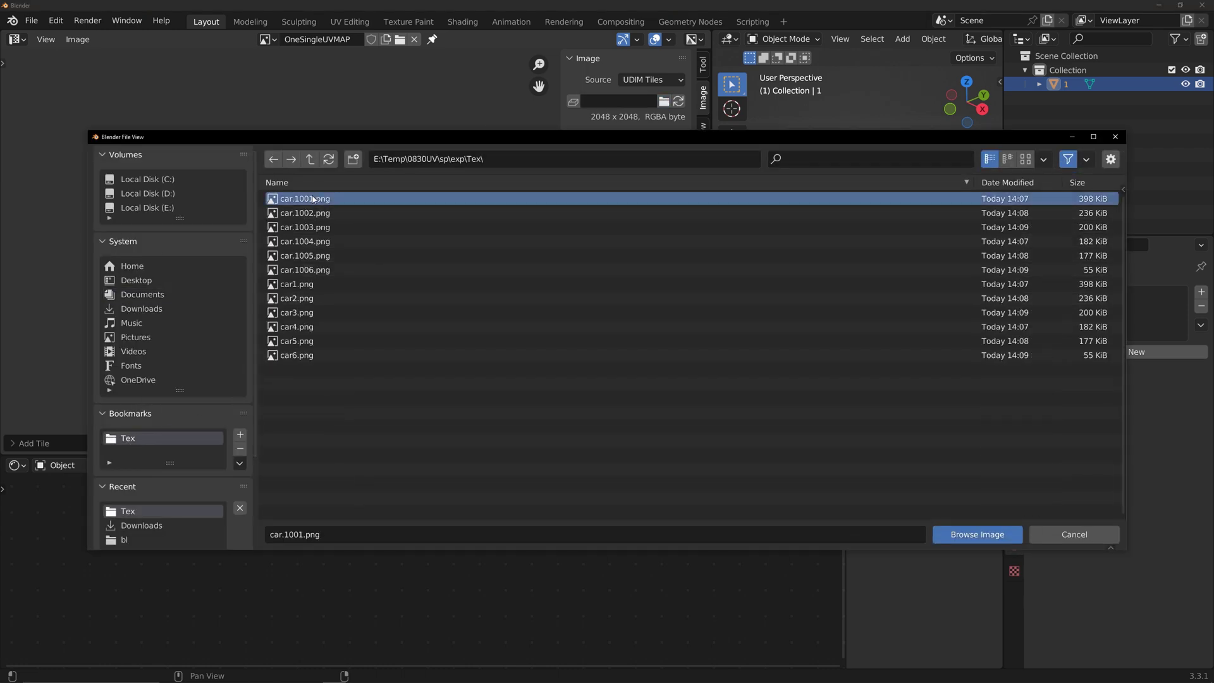
{"action": "left_click", "coordinate": [966, 534]}
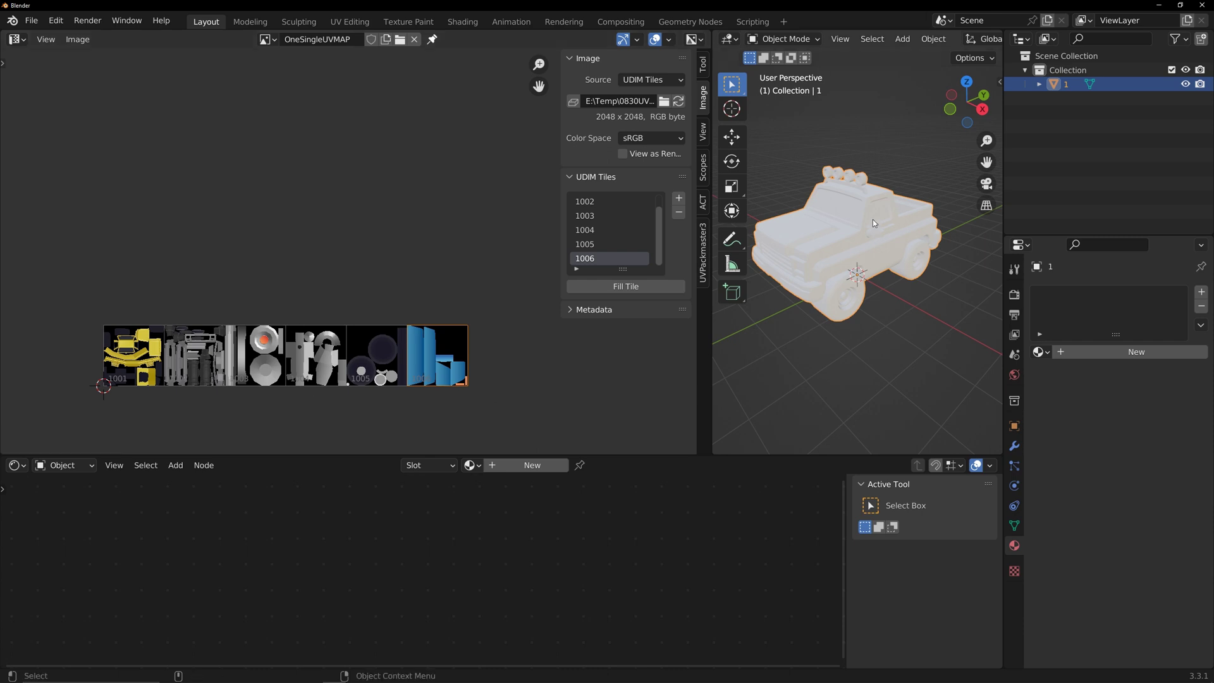
Step: Create Material.001 for the truck with an Image Texture node feeding Base Color
{"action": "left_click", "coordinate": [518, 470]}
{"action": "middle_click_drag", "start_coordinate": [480, 525], "coordinate": [380, 516]}
{"action": "key", "text": "ctrl+t"}
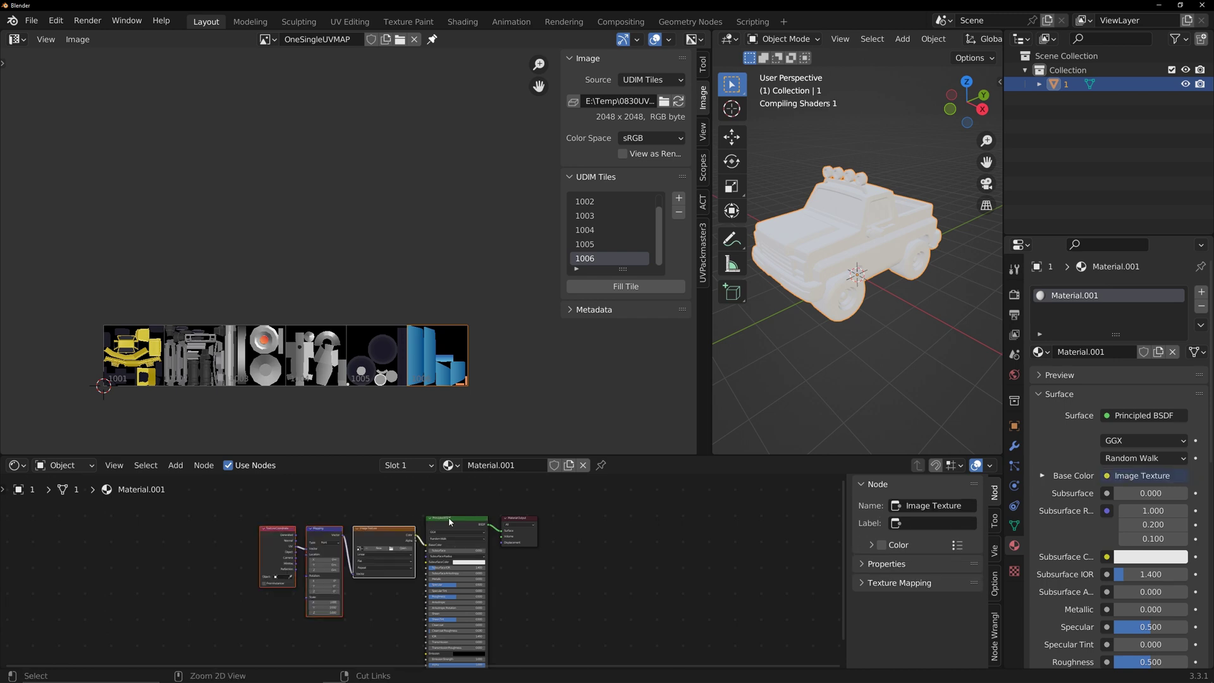
Step: Load car.1001.png from the Tex folder into the Image Texture node and enlarge the 3D view
{"action": "left_click", "coordinate": [401, 548]}
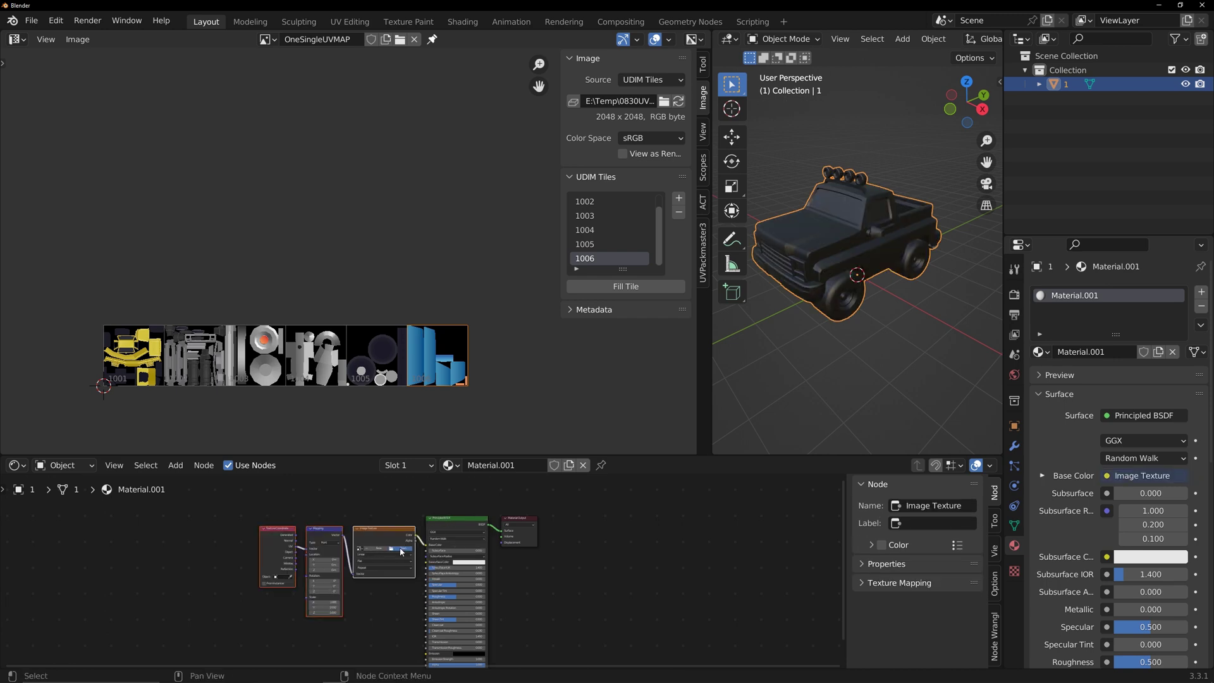
{"action": "left_click", "coordinate": [149, 436]}
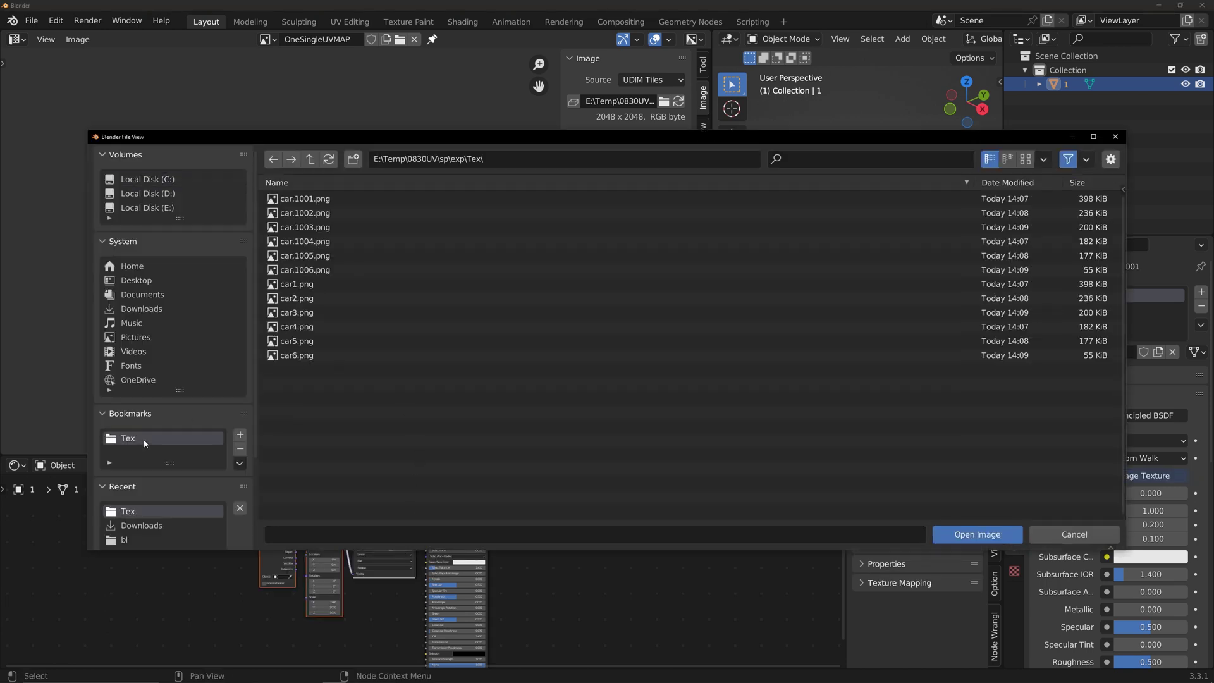
{"action": "left_click", "coordinate": [319, 200]}
{"action": "left_click", "coordinate": [974, 532]}
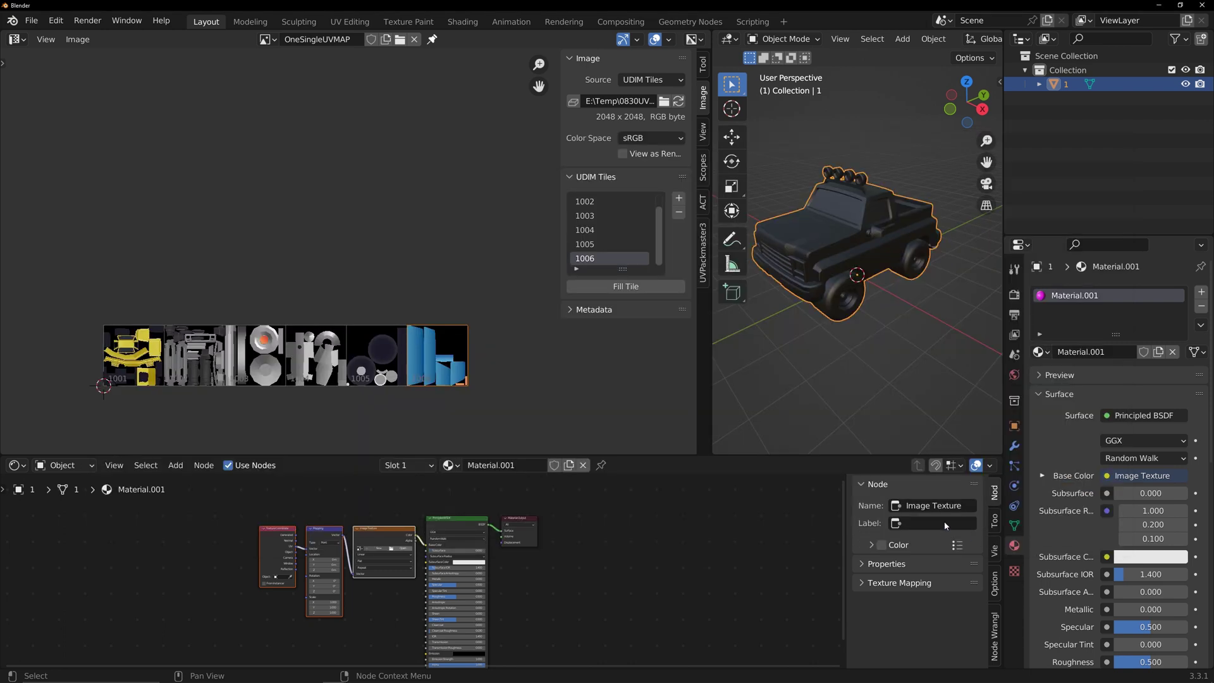
{"action": "left_click_drag", "start_coordinate": [709, 354], "coordinate": [410, 354]}
{"action": "middle_click_drag", "start_coordinate": [803, 336], "coordinate": [468, 347]}
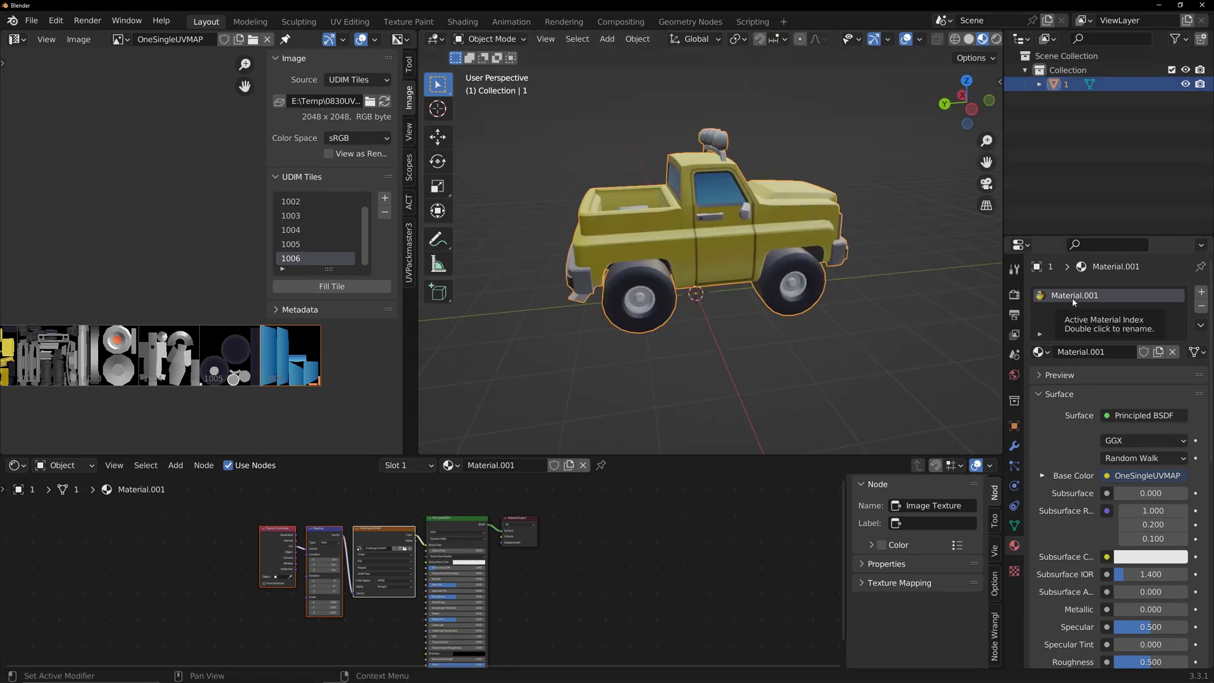
Step: In the mesh's UV Maps list, rename UVChannel_1 to 'UDIM' and add a new map 'OneSingleUV'
{"action": "left_click", "coordinate": [790, 376]}
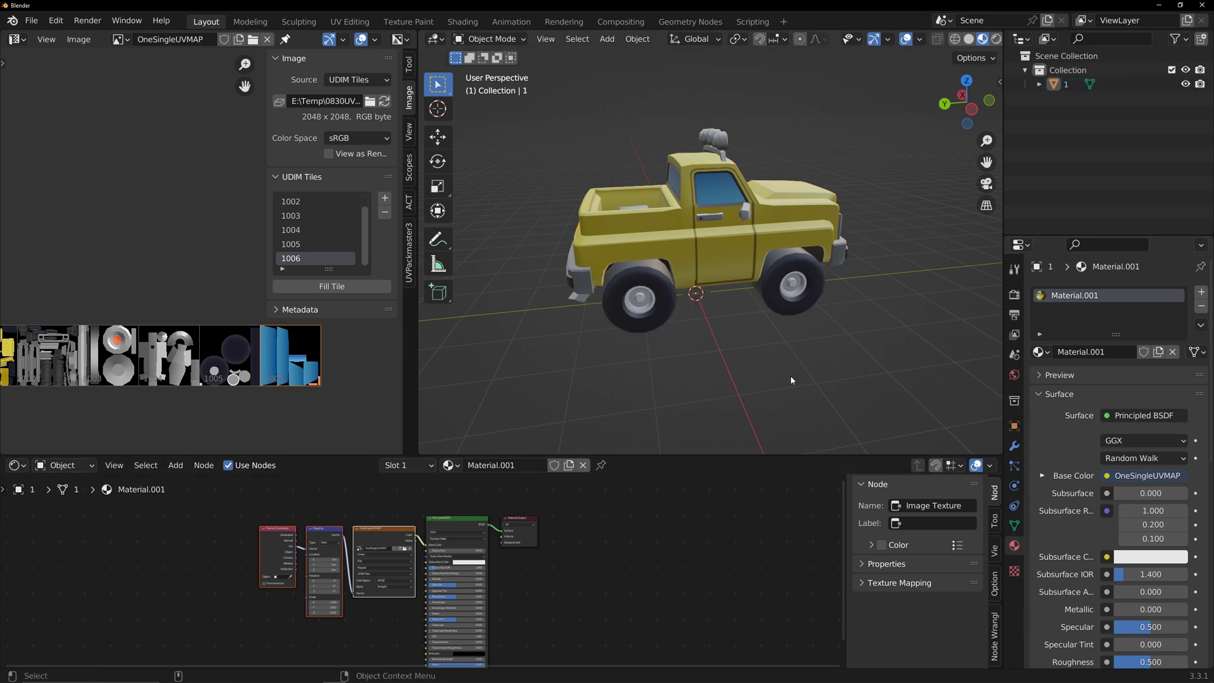
{"action": "middle_click_drag", "start_coordinate": [790, 375], "coordinate": [696, 374]}
{"action": "left_click", "coordinate": [1014, 525]}
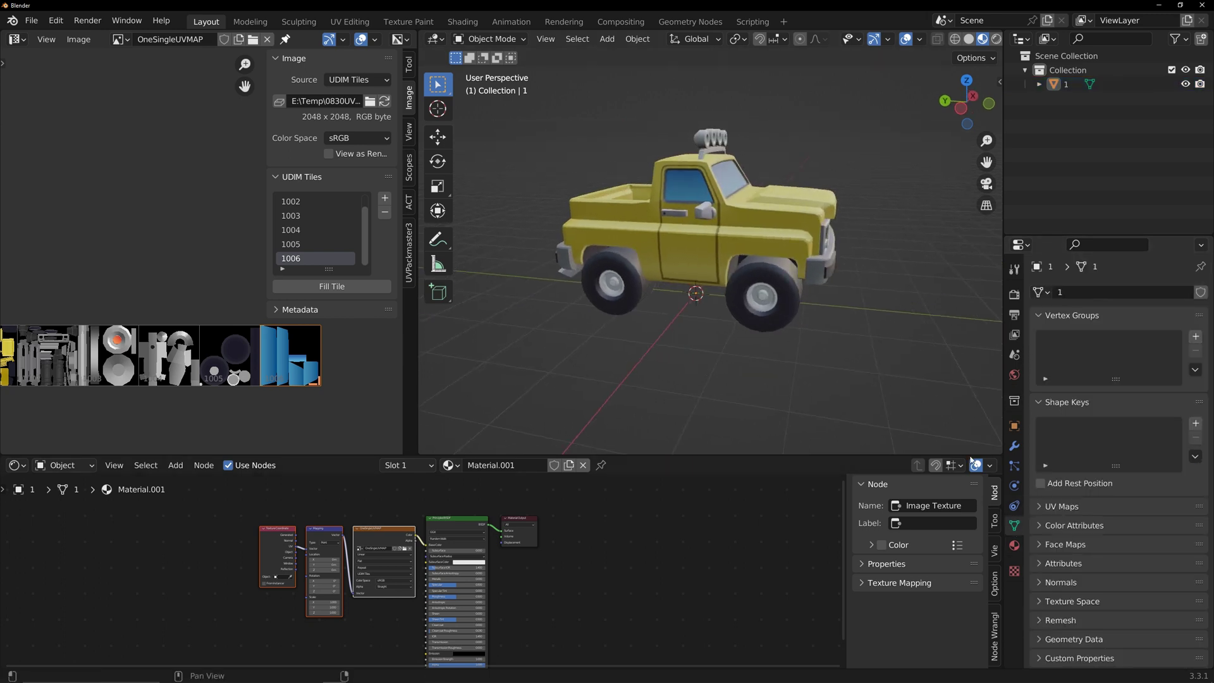
{"action": "left_click", "coordinate": [1038, 507]}
{"action": "double_click", "coordinate": [1093, 533]}
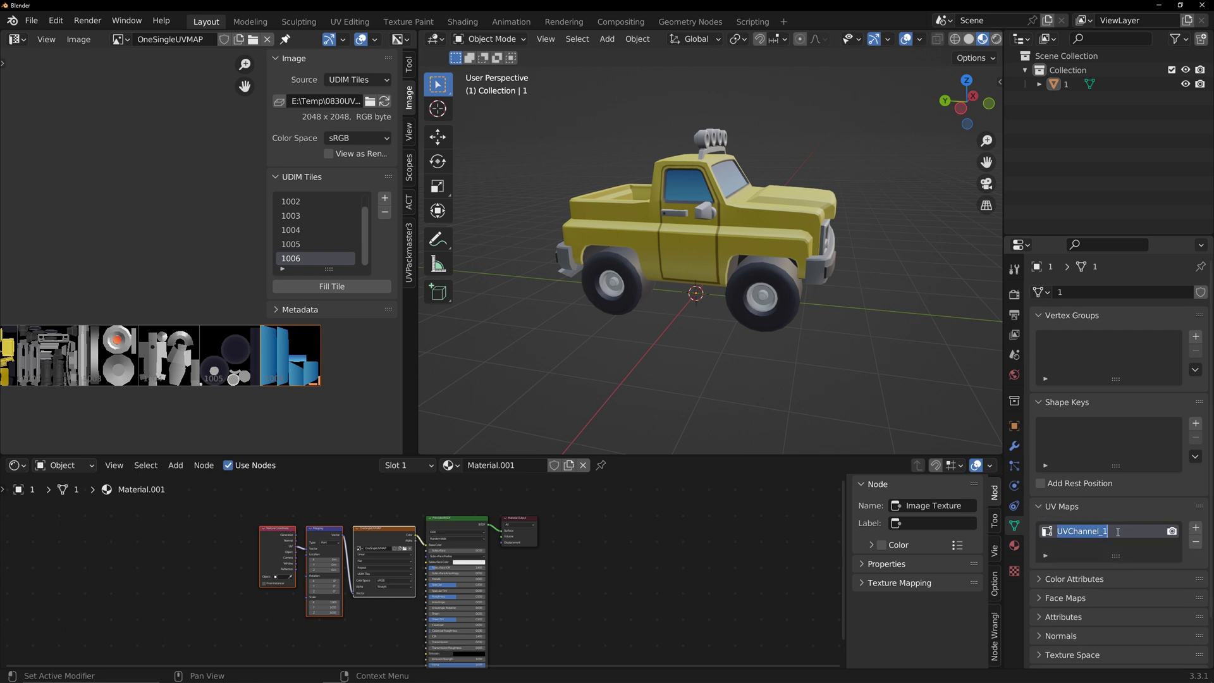
{"action": "type", "text": "UDIM"}
{"action": "key", "text": "Return"}
{"action": "left_click", "coordinate": [1195, 527]}
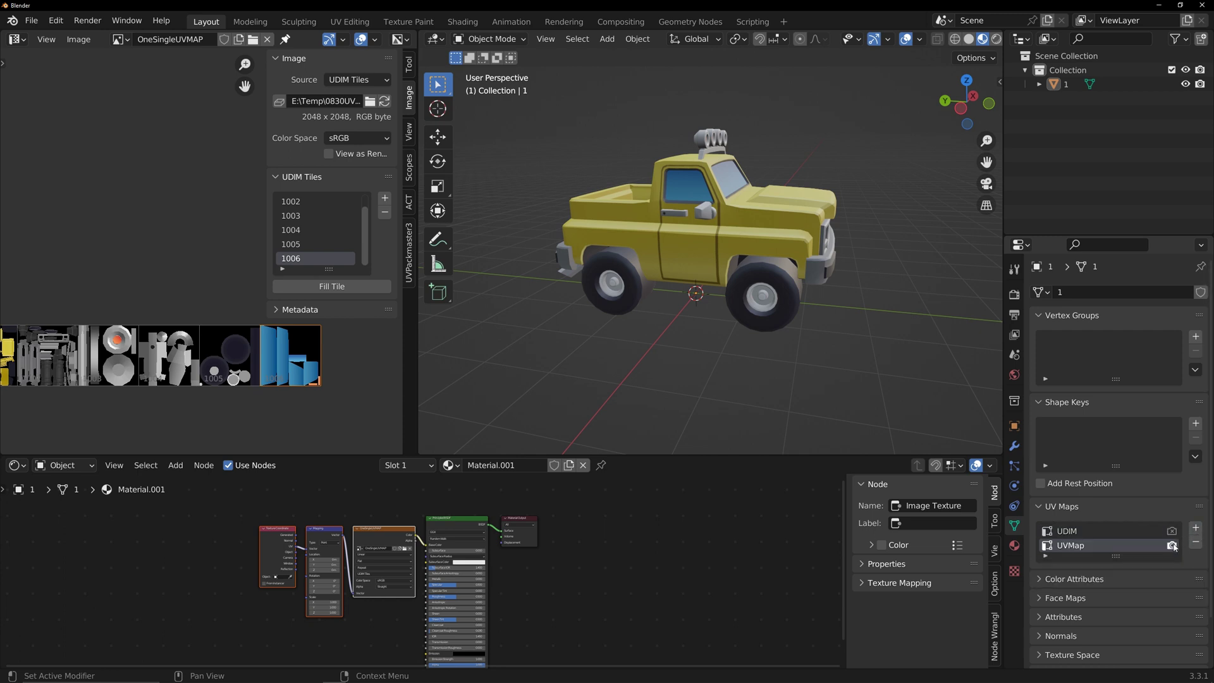
{"action": "type", "text": "OneSingleUV"}
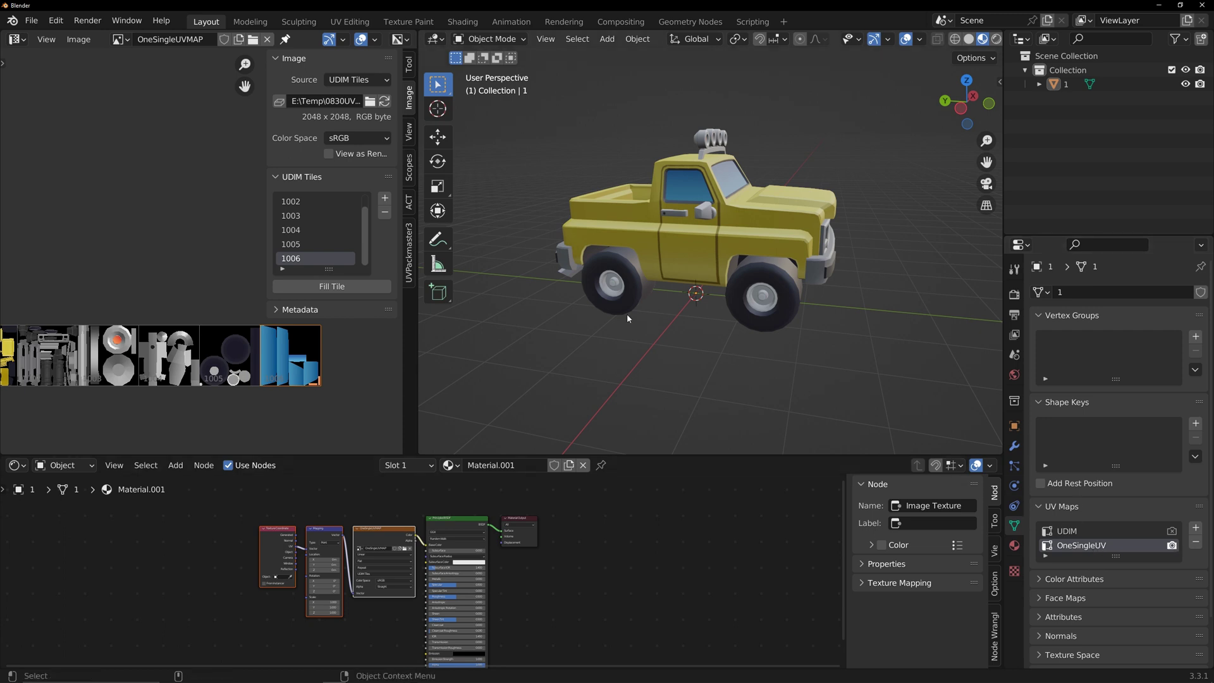
Step: In Edit Mode with edge select, re-unwrap the whole truck into the OneSingleUV map
{"action": "key", "text": "Tab"}
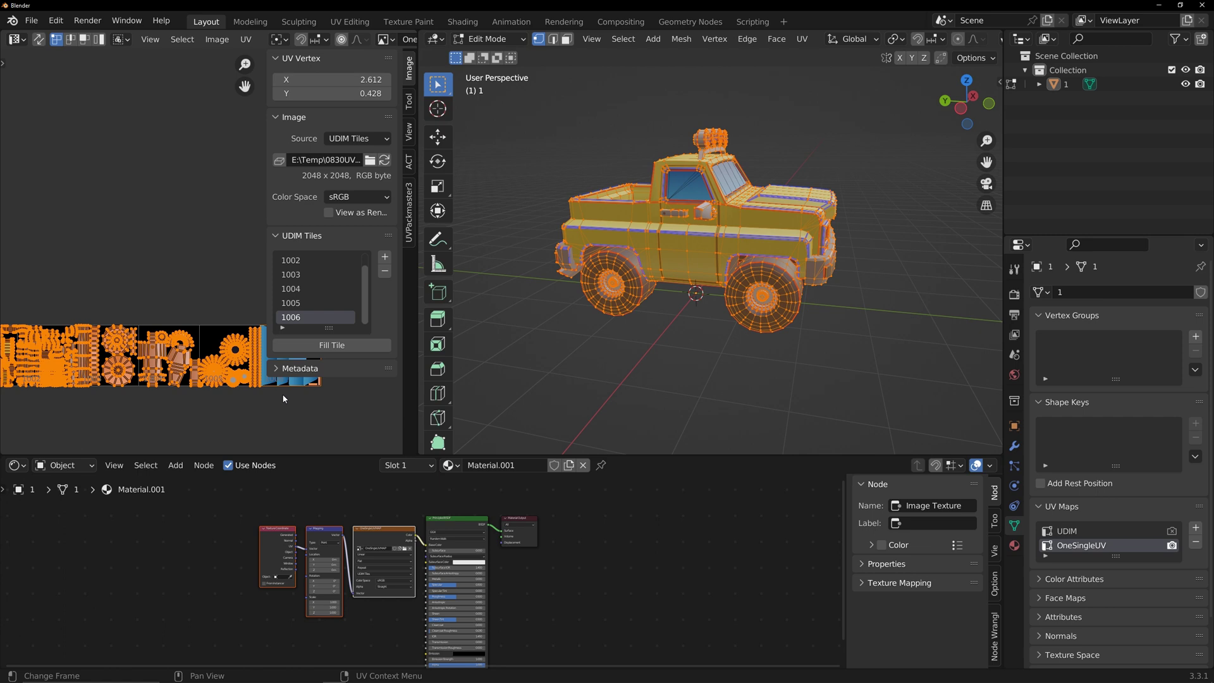
{"action": "key", "text": "n"}
{"action": "scroll", "coordinate": [285, 399], "scroll_direction": "down", "scroll_amount": 2}
{"action": "scroll", "coordinate": [221, 299], "scroll_direction": "up", "scroll_amount": 4}
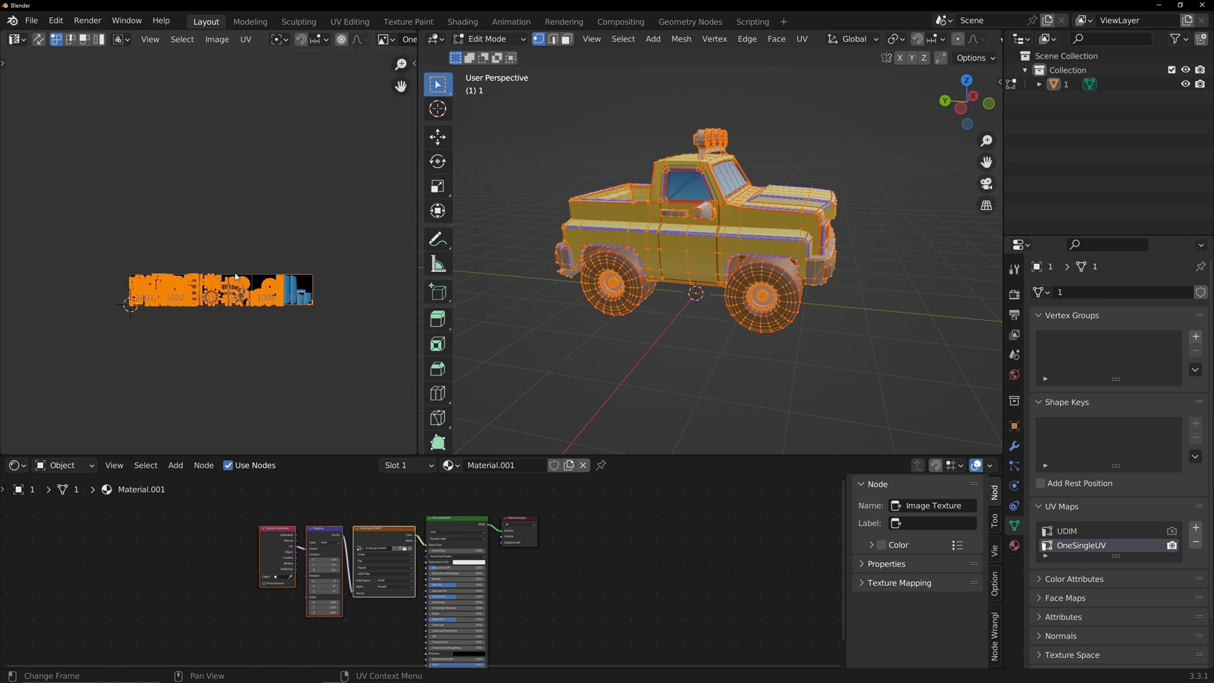
{"action": "key", "text": "2"}
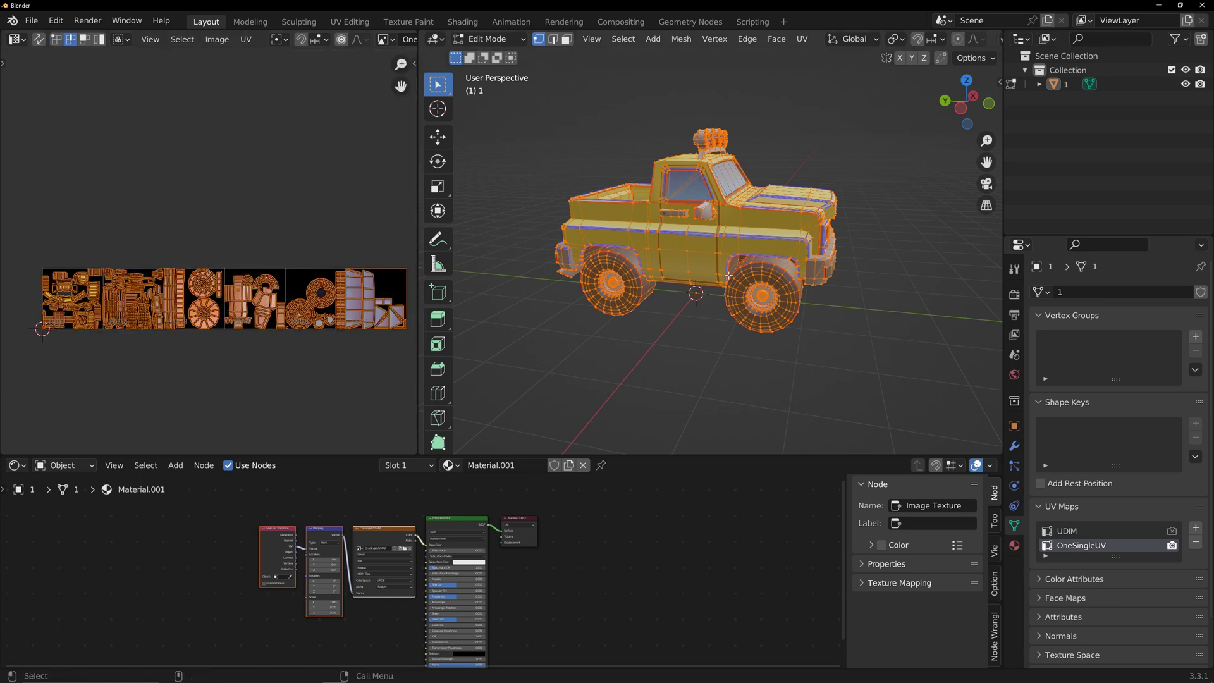
{"action": "right_click", "coordinate": [201, 278]}
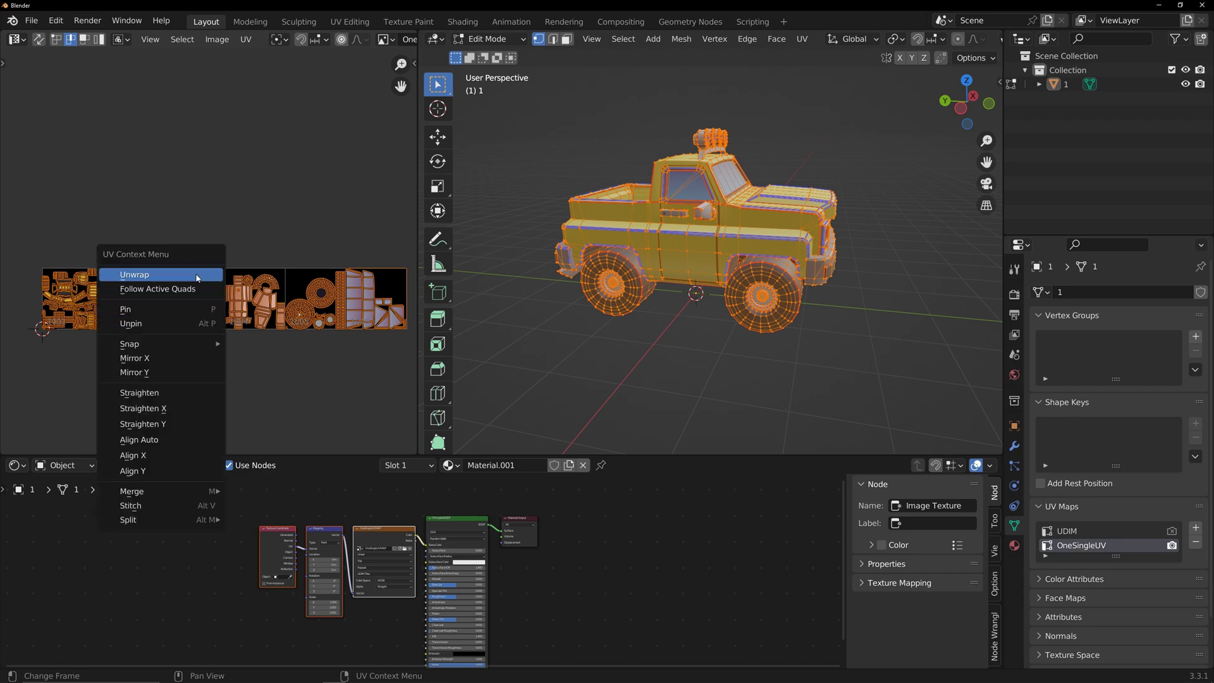
{"action": "left_click", "coordinate": [175, 278]}
Step: Return to Object Mode and set UDIM as the render UV map
{"action": "scroll", "coordinate": [189, 180], "scroll_direction": "up", "scroll_amount": 5}
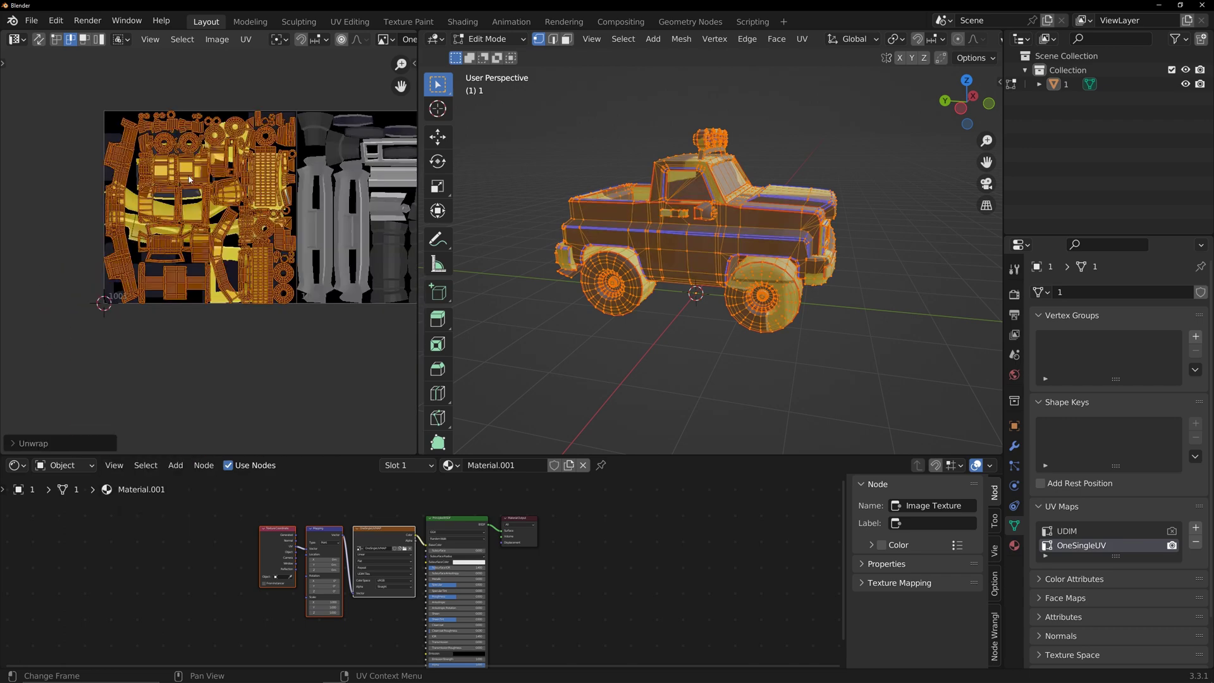
{"action": "key", "text": "Tab"}
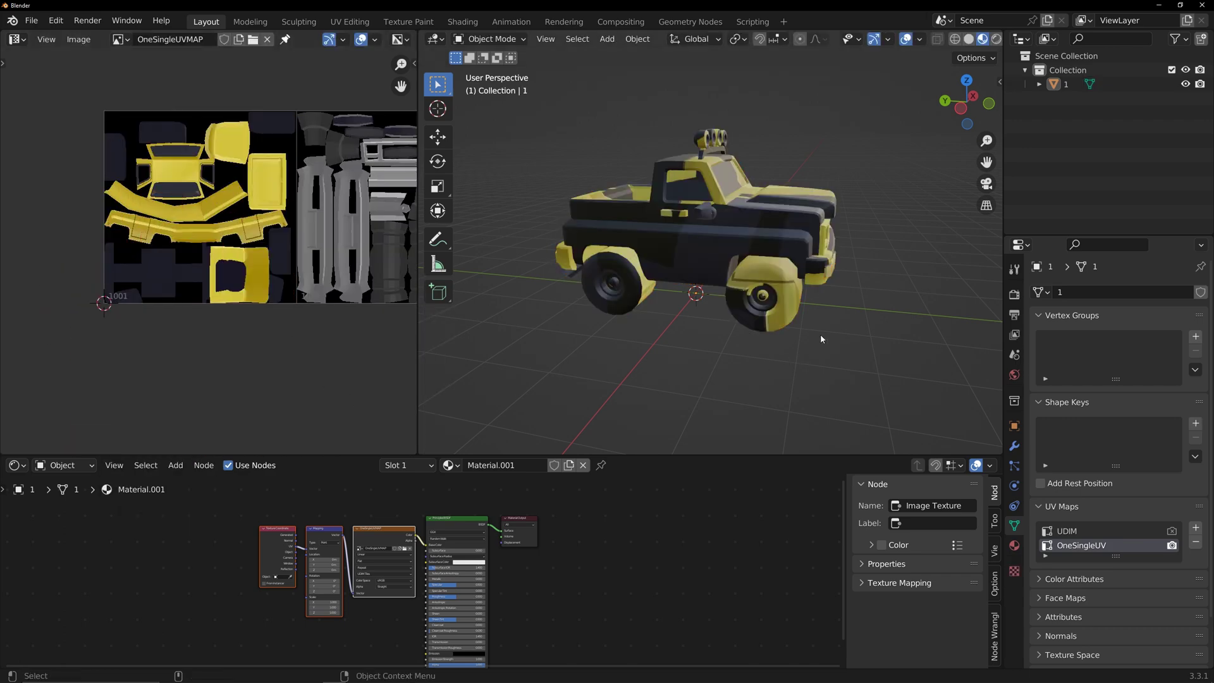
{"action": "left_click", "coordinate": [1172, 532]}
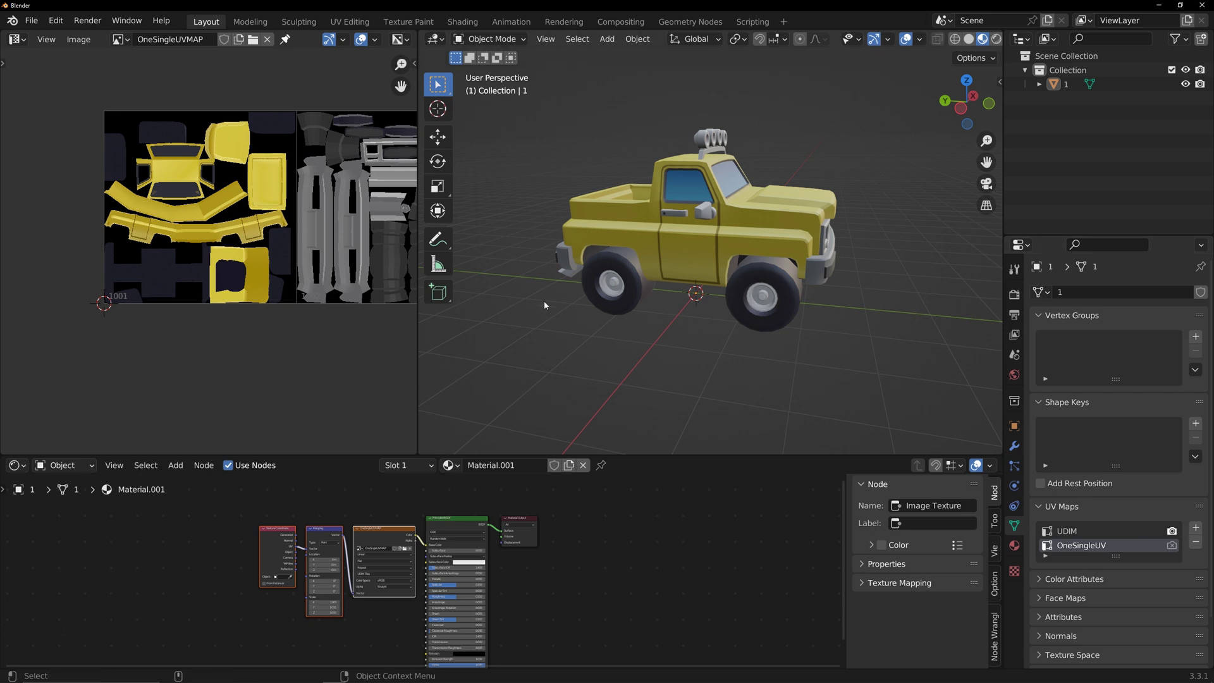
Step: Add an Image Texture node to Material.001's node tree
{"action": "scroll", "coordinate": [616, 533], "scroll_direction": "up", "scroll_amount": 4}
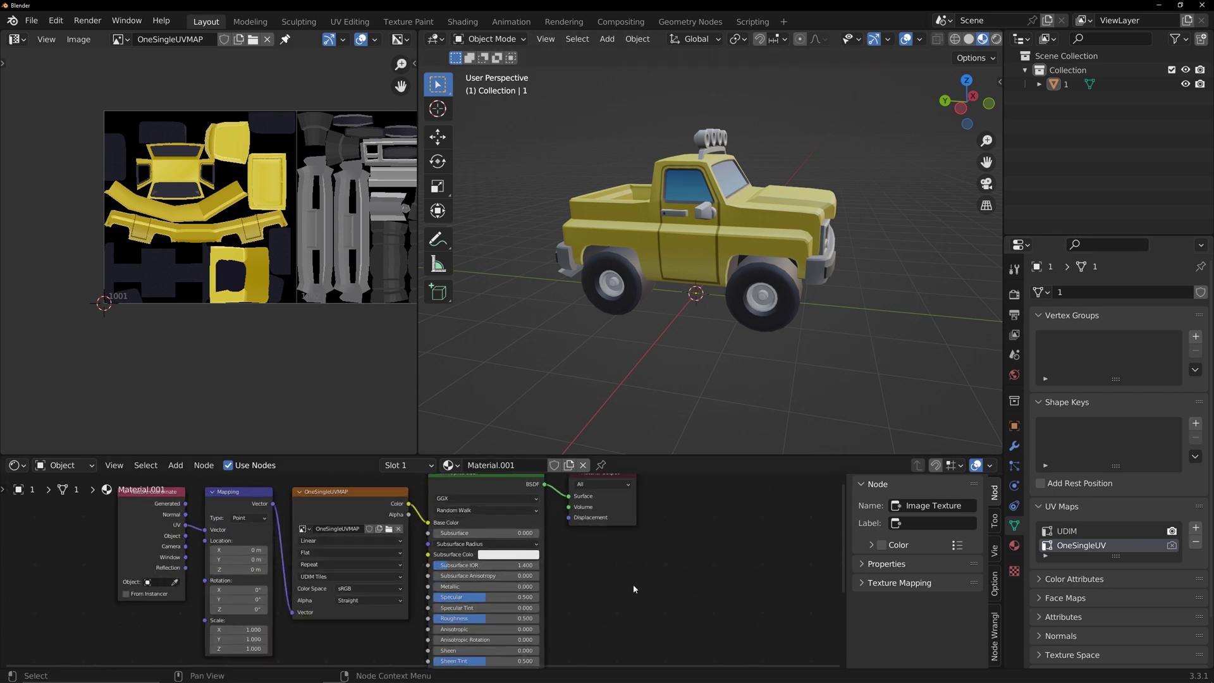
{"action": "key", "text": "shift+a"}
{"action": "mouse_move", "coordinate": [686, 573]}
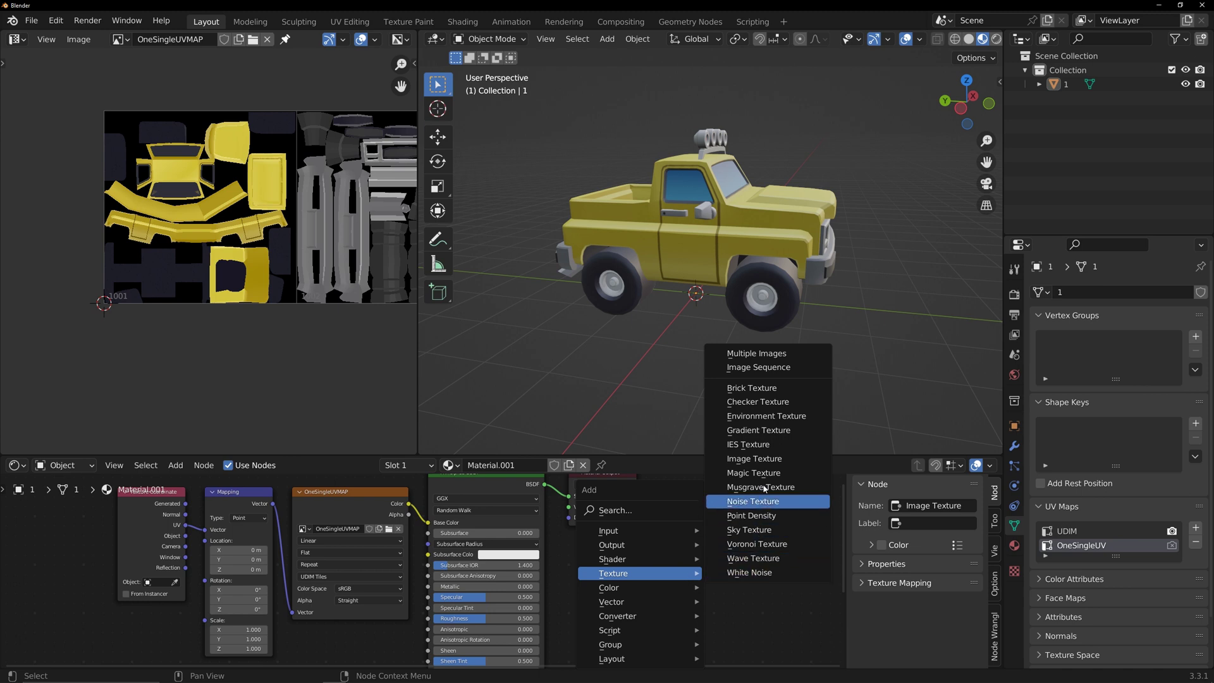
{"action": "left_click", "coordinate": [763, 460]}
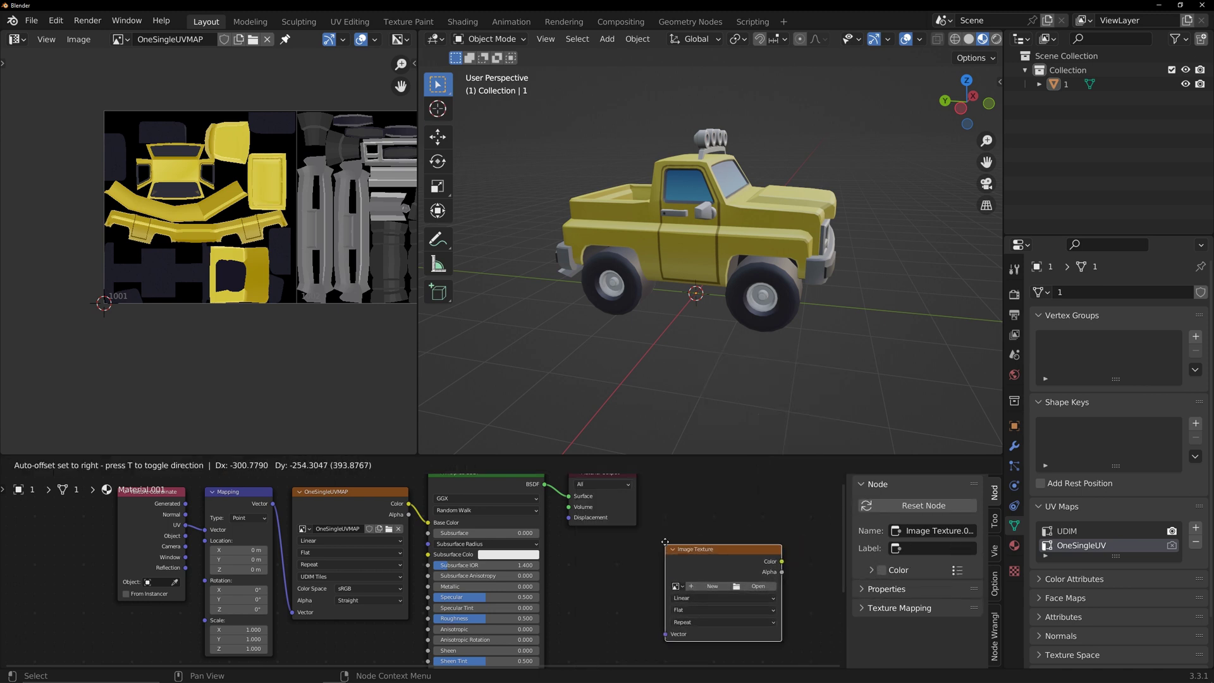
{"action": "left_click", "coordinate": [699, 526]}
{"action": "middle_click_drag", "start_coordinate": [698, 526], "coordinate": [573, 496]}
Step: Create a new 2048 × 2048 image named ForBake in the Image Texture node
{"action": "left_click", "coordinate": [597, 555]}
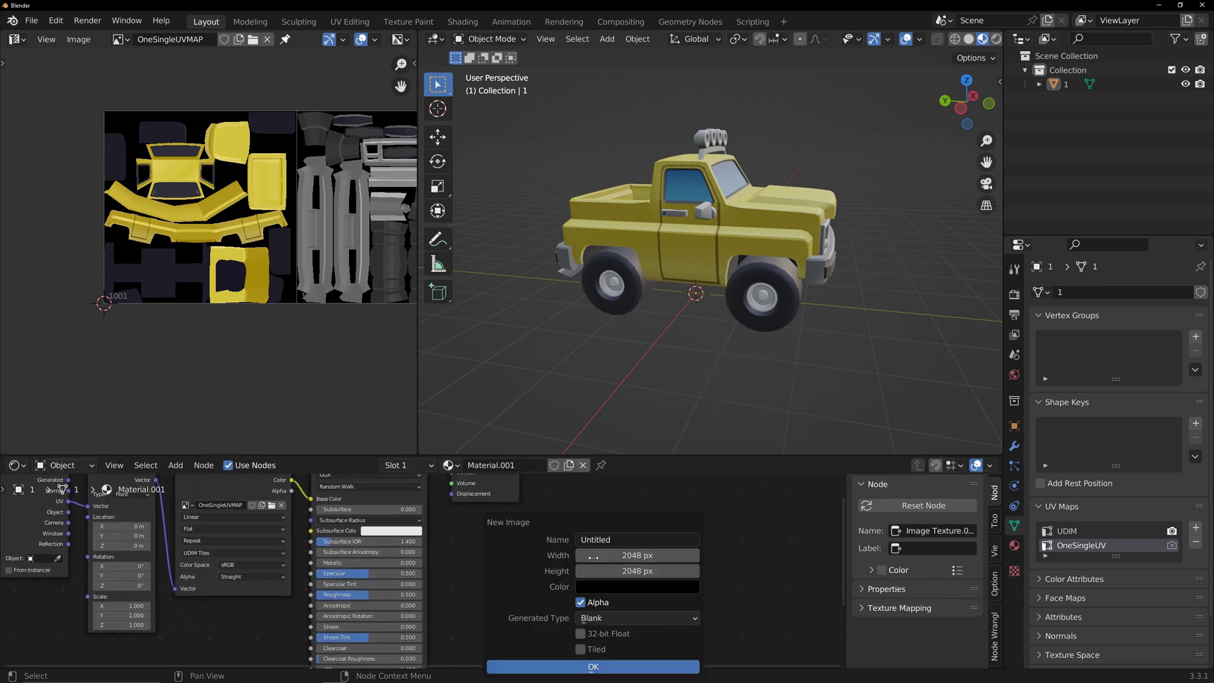
{"action": "left_click", "coordinate": [621, 538]}
{"action": "type", "text": "ForBake"}
{"action": "left_click", "coordinate": [618, 667]}
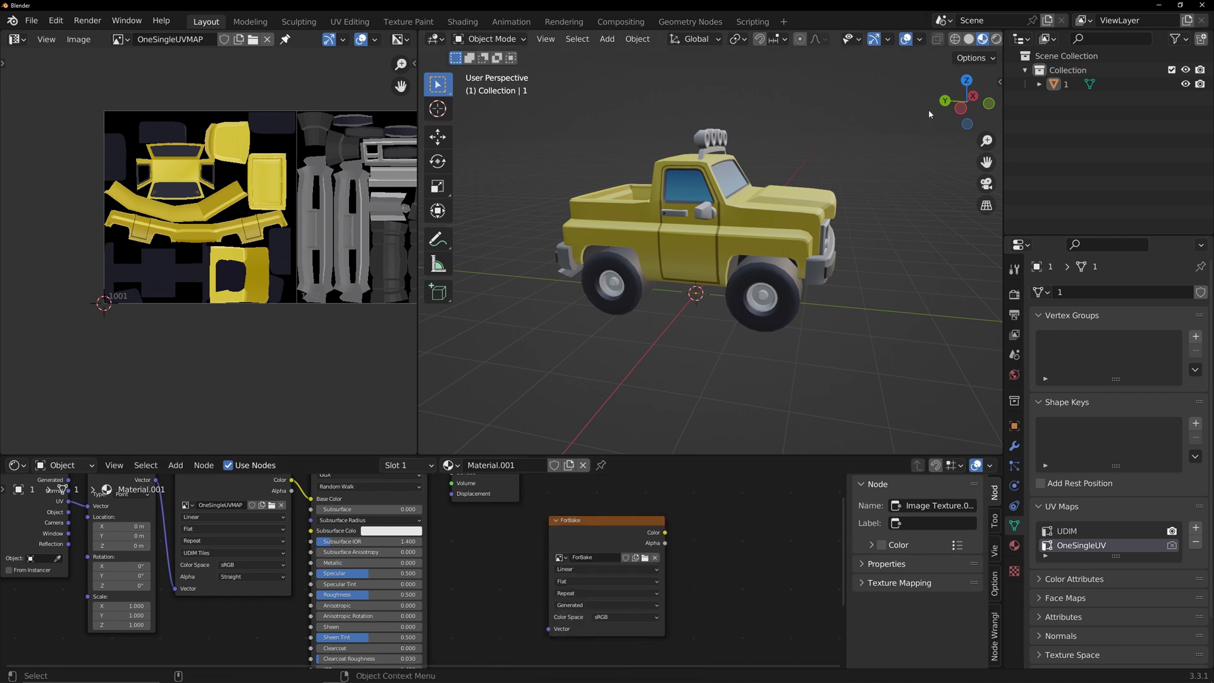
Step: Keep Cycles as the render engine and switch the viewport to Rendered shading
{"action": "left_click", "coordinate": [1014, 293]}
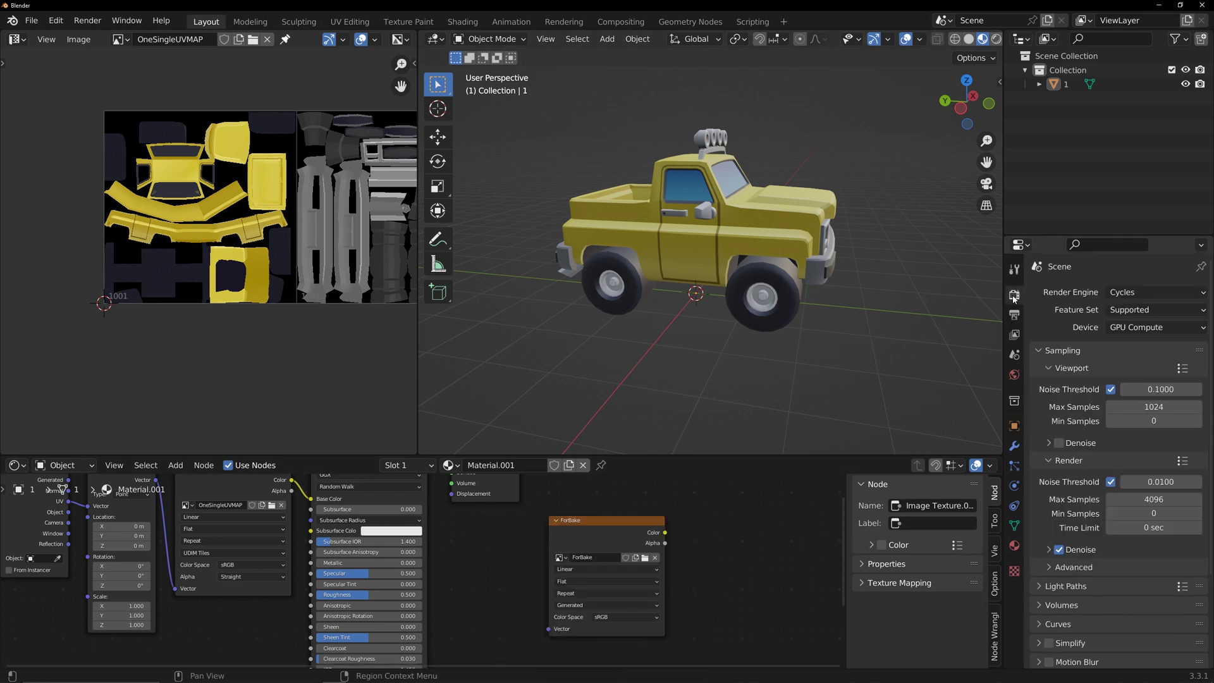
{"action": "left_click", "coordinate": [1134, 293]}
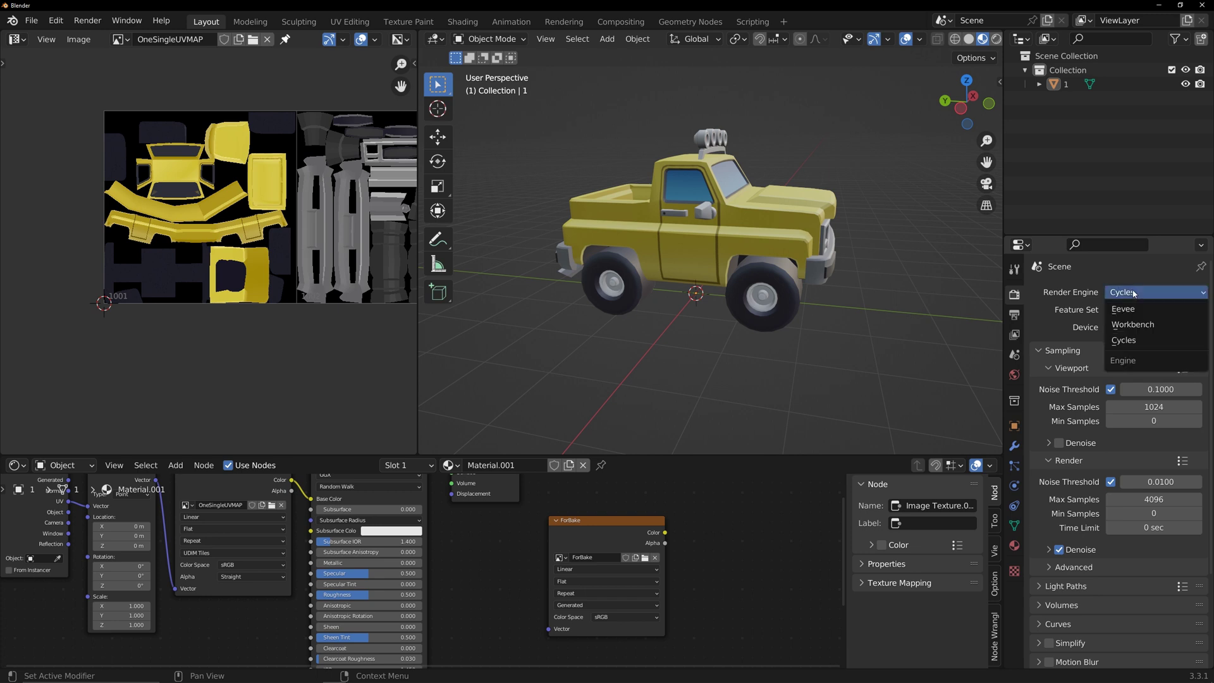
{"action": "left_click", "coordinate": [1139, 338]}
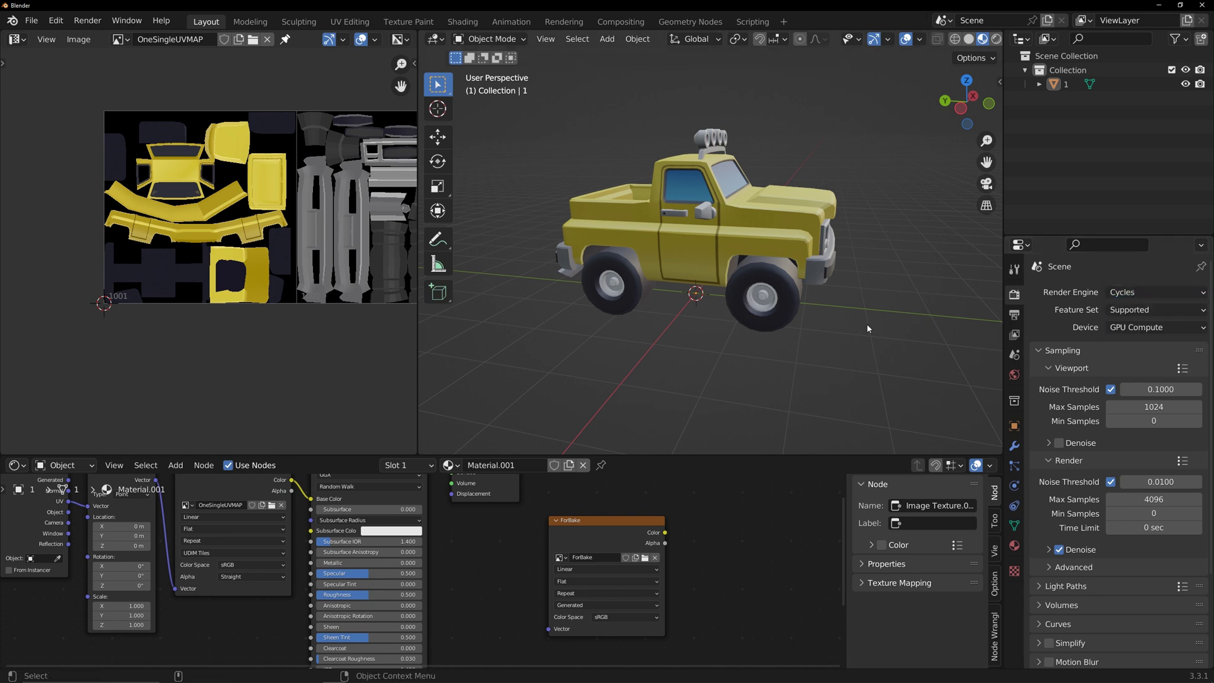
{"action": "left_click", "coordinate": [996, 39]}
{"action": "mouse_move", "coordinate": [739, 337]}
{"action": "middle_mouse_down"}
{"action": "mouse_move", "coordinate": [640, 343]}
{"action": "mouse_move", "coordinate": [708, 290]}
{"action": "middle_mouse_up"}
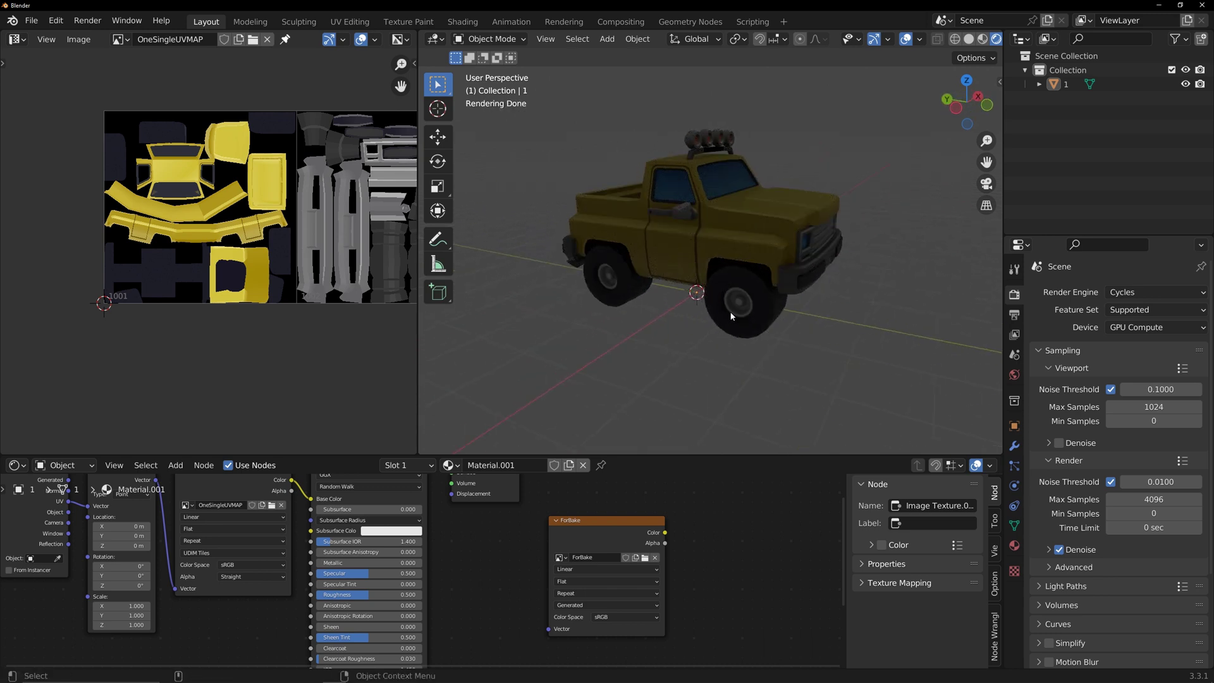
{"action": "scroll", "coordinate": [731, 316], "scroll_direction": "down", "scroll_amount": 2}
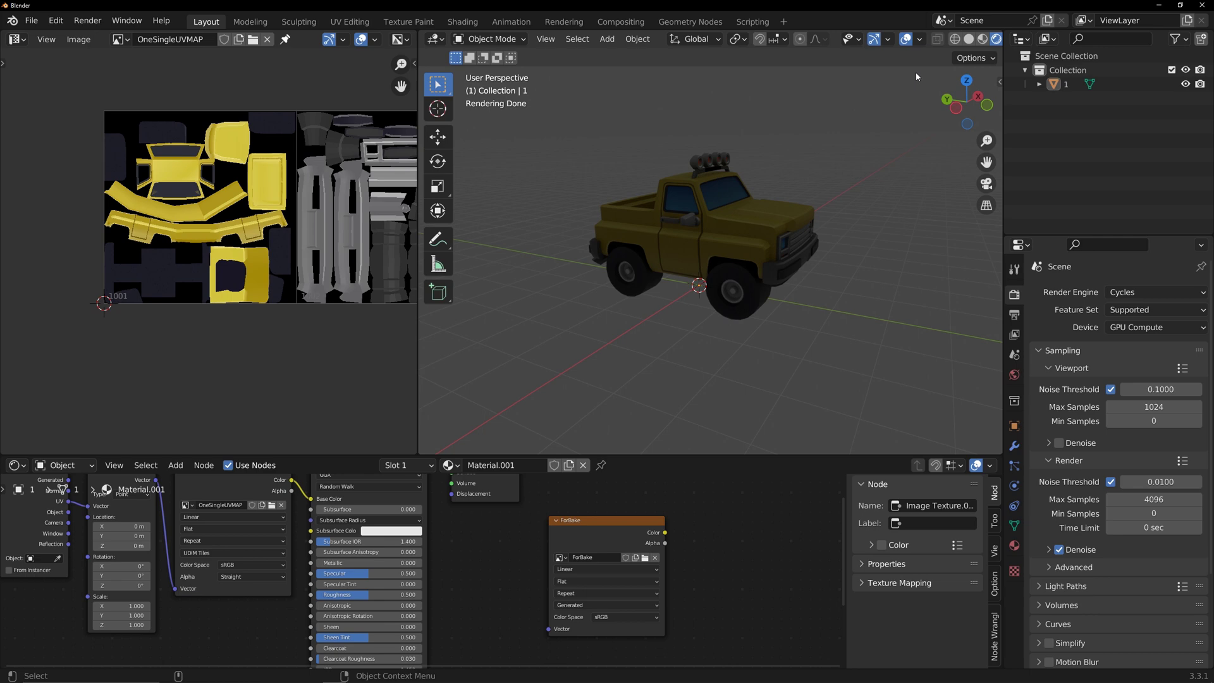
Step: Rewire the texture Color from the shader's Base Color into its Emission input
{"action": "middle_click_drag", "start_coordinate": [262, 624], "coordinate": [385, 649]}
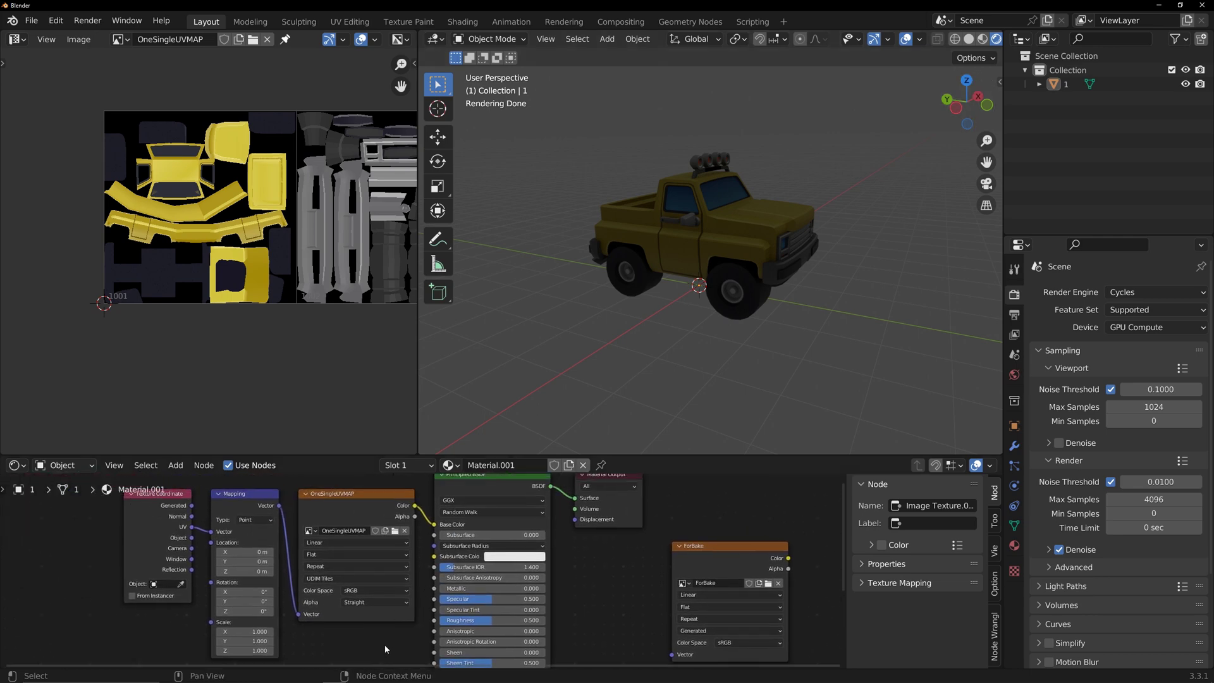
{"action": "left_click_drag", "start_coordinate": [385, 649], "coordinate": [117, 486]}
{"action": "key", "text": "g"}
{"action": "left_click", "coordinate": [22, 490]}
{"action": "scroll", "coordinate": [375, 596], "scroll_direction": "down", "scroll_amount": 2}
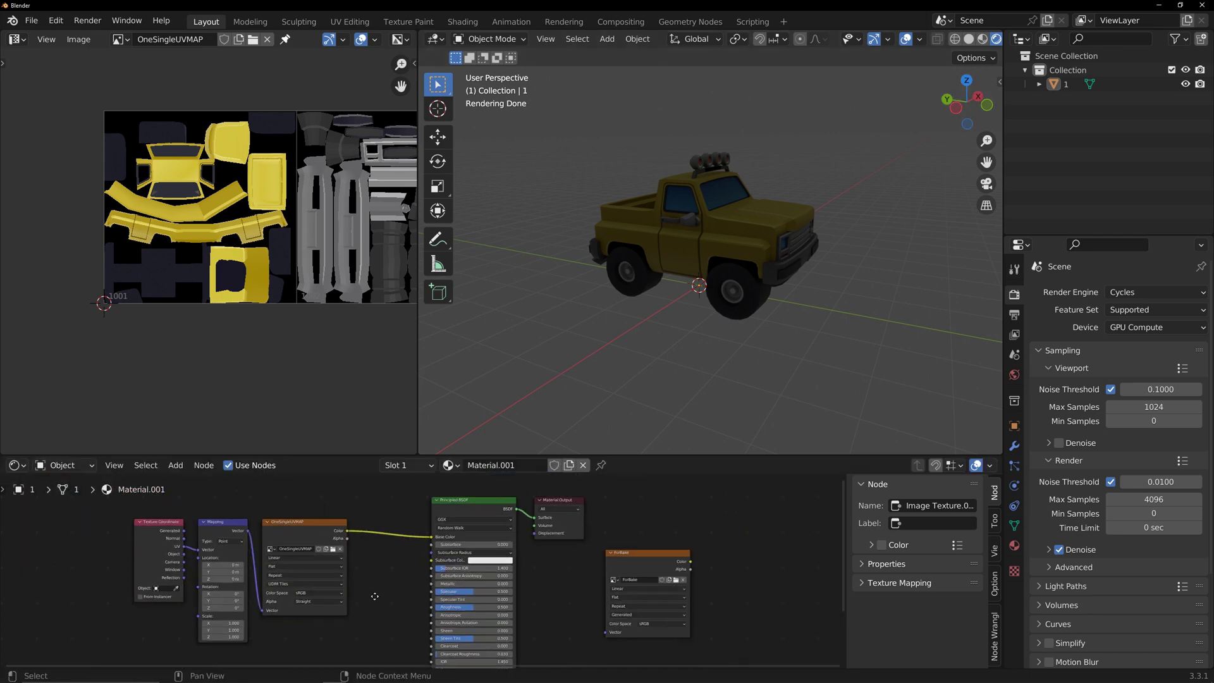
{"action": "middle_click_drag", "start_coordinate": [375, 596], "coordinate": [340, 546]}
{"action": "left_click_drag", "start_coordinate": [313, 480], "coordinate": [395, 634]}
{"action": "left_click_drag", "start_coordinate": [397, 486], "coordinate": [369, 506]}
{"action": "scroll", "coordinate": [948, 39], "scroll_direction": "down", "scroll_amount": 1}
Step: Preview only the Emission render pass, then select the truck and the ForBake node
{"action": "left_click", "coordinate": [992, 40]}
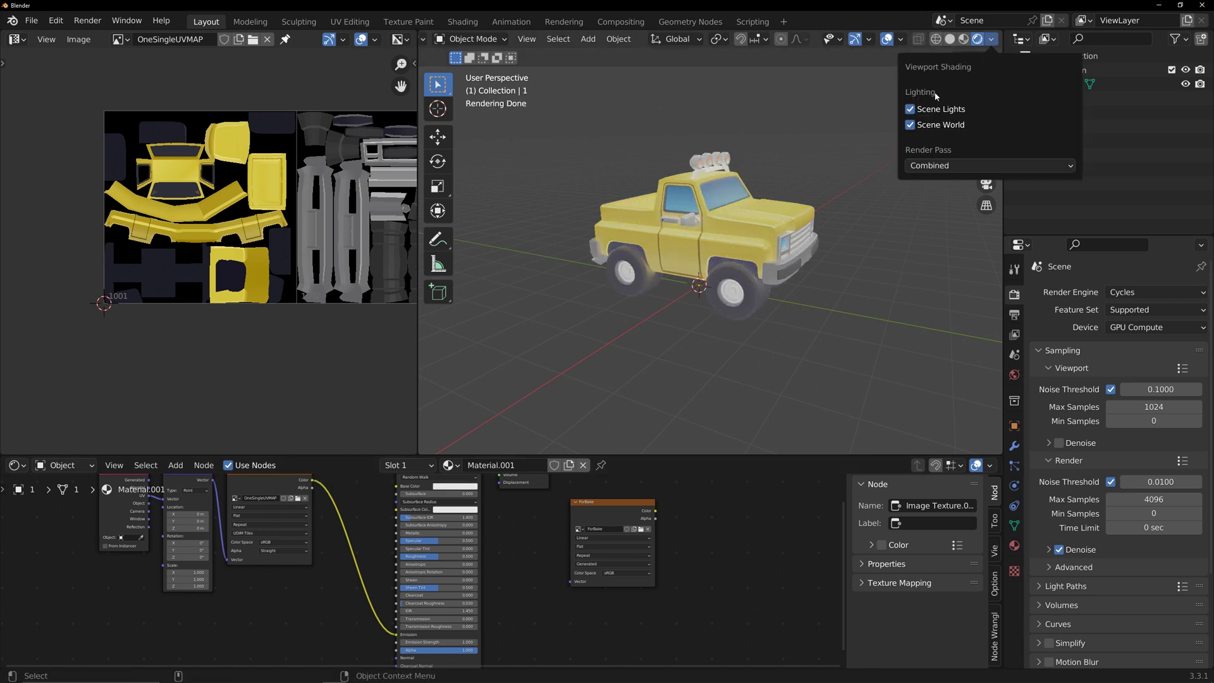
{"action": "left_click", "coordinate": [946, 166]}
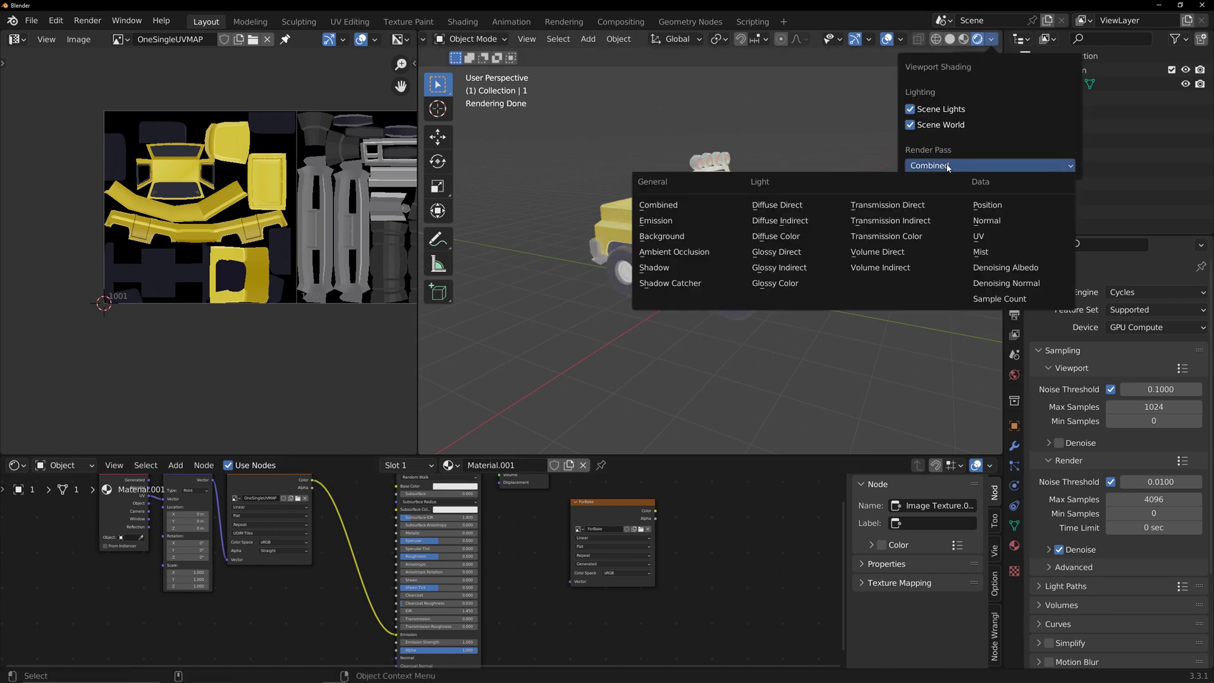
{"action": "left_click", "coordinate": [658, 220]}
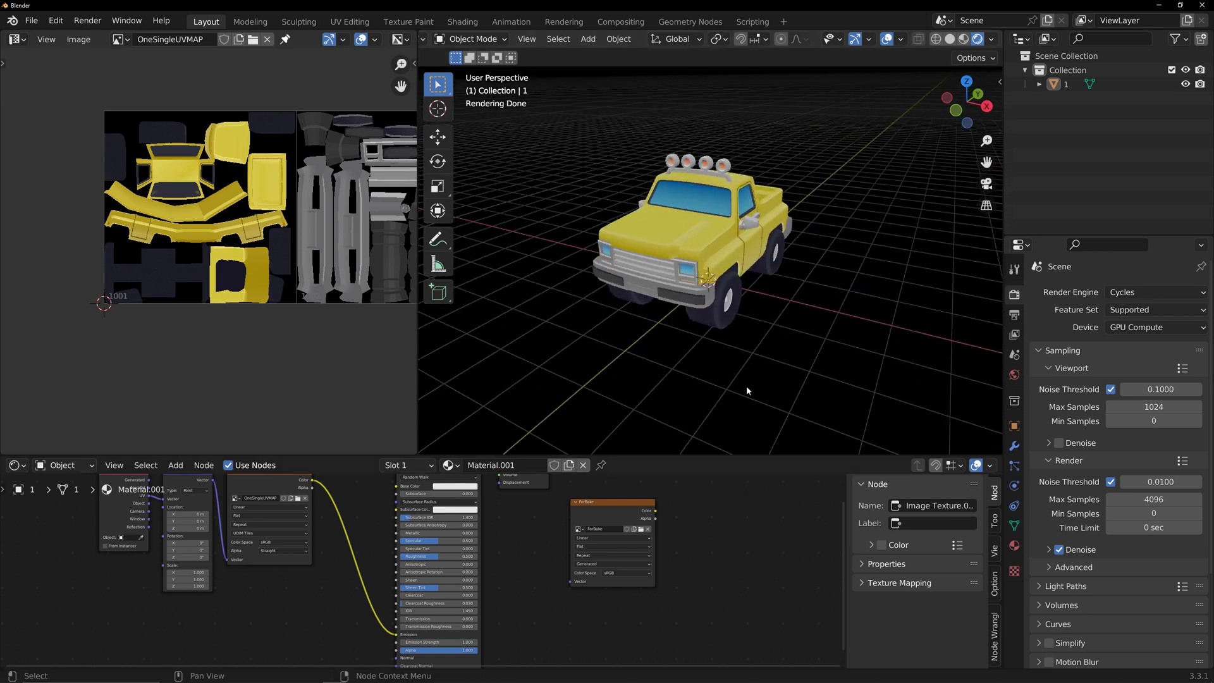
{"action": "left_click", "coordinate": [716, 218]}
{"action": "left_click", "coordinate": [610, 503]}
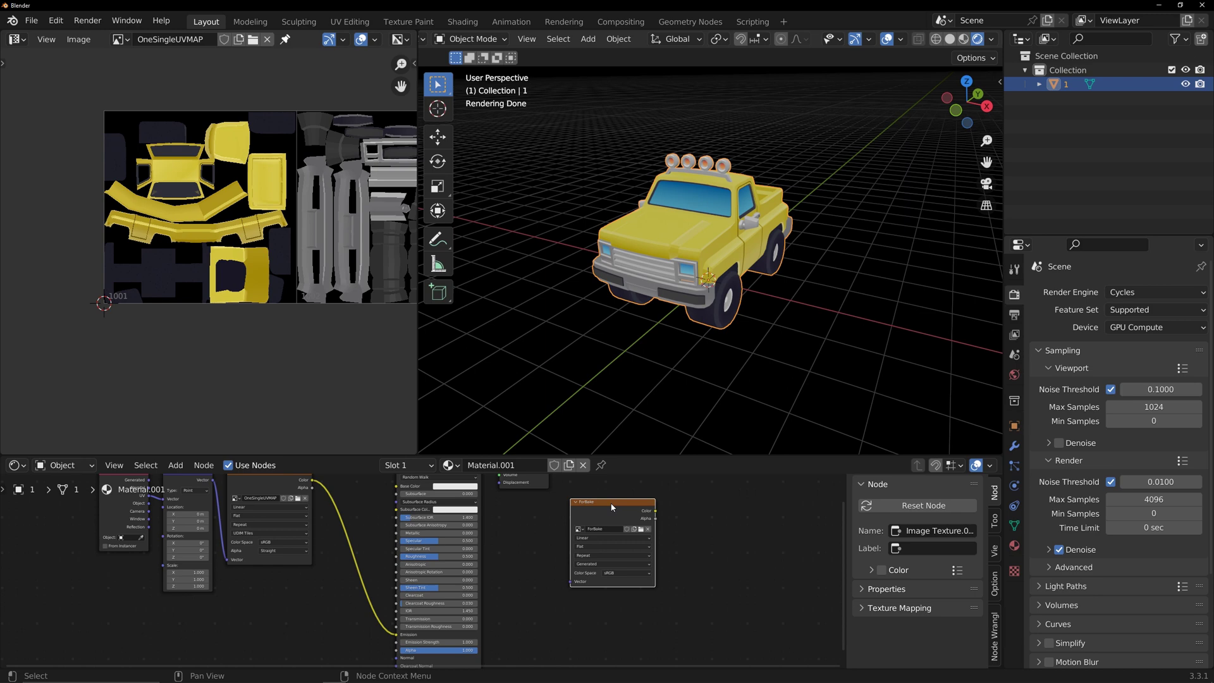
Step: Set the Cycles Bake Type to Emit
{"action": "scroll", "coordinate": [1085, 344], "scroll_direction": "down", "scroll_amount": 5}
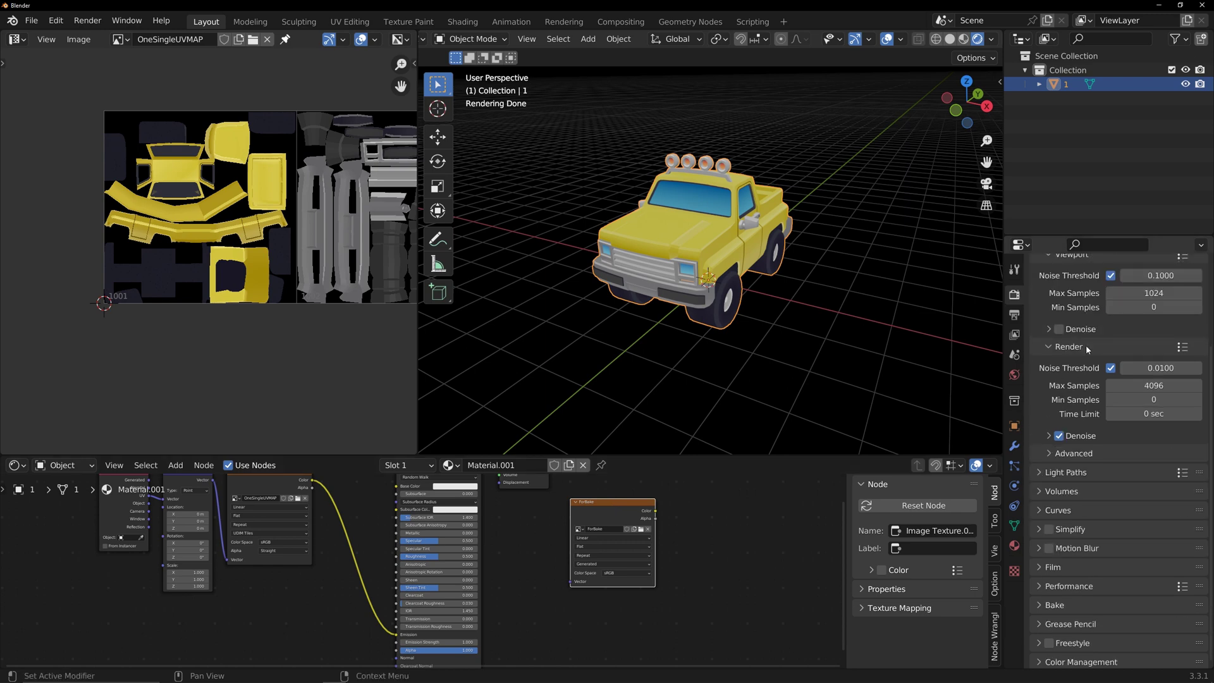
{"action": "left_click", "coordinate": [1091, 601]}
{"action": "scroll", "coordinate": [1093, 573], "scroll_direction": "down", "scroll_amount": 12}
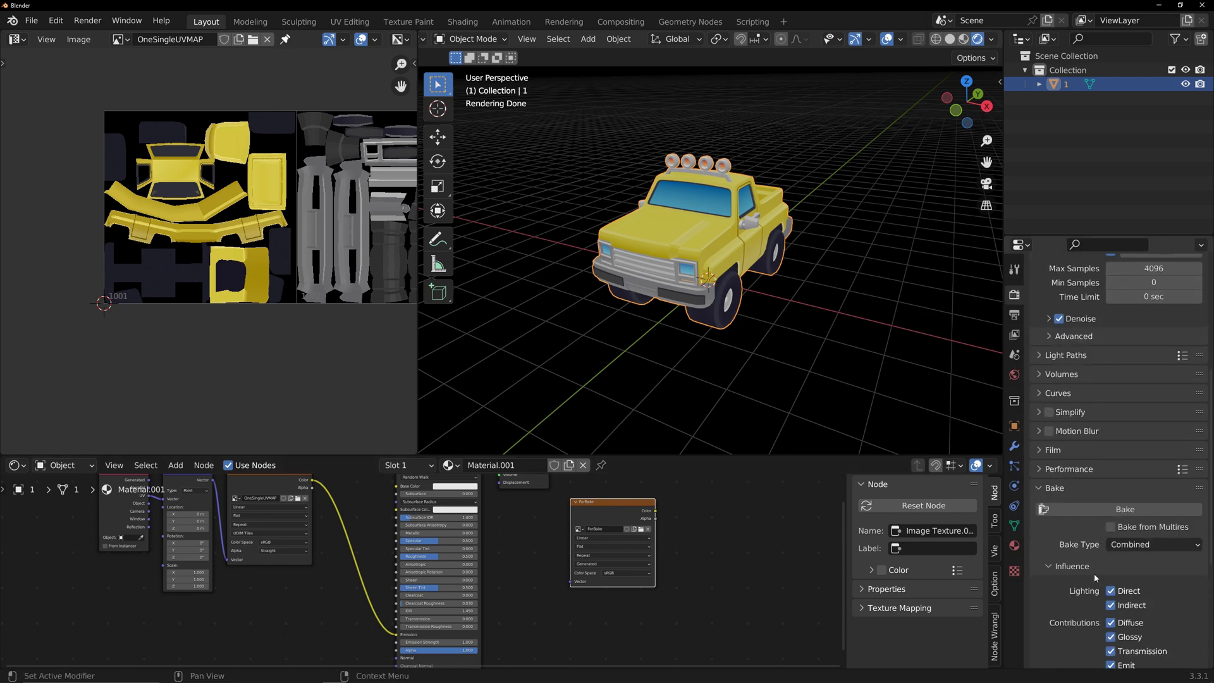
{"action": "left_click", "coordinate": [1167, 356]}
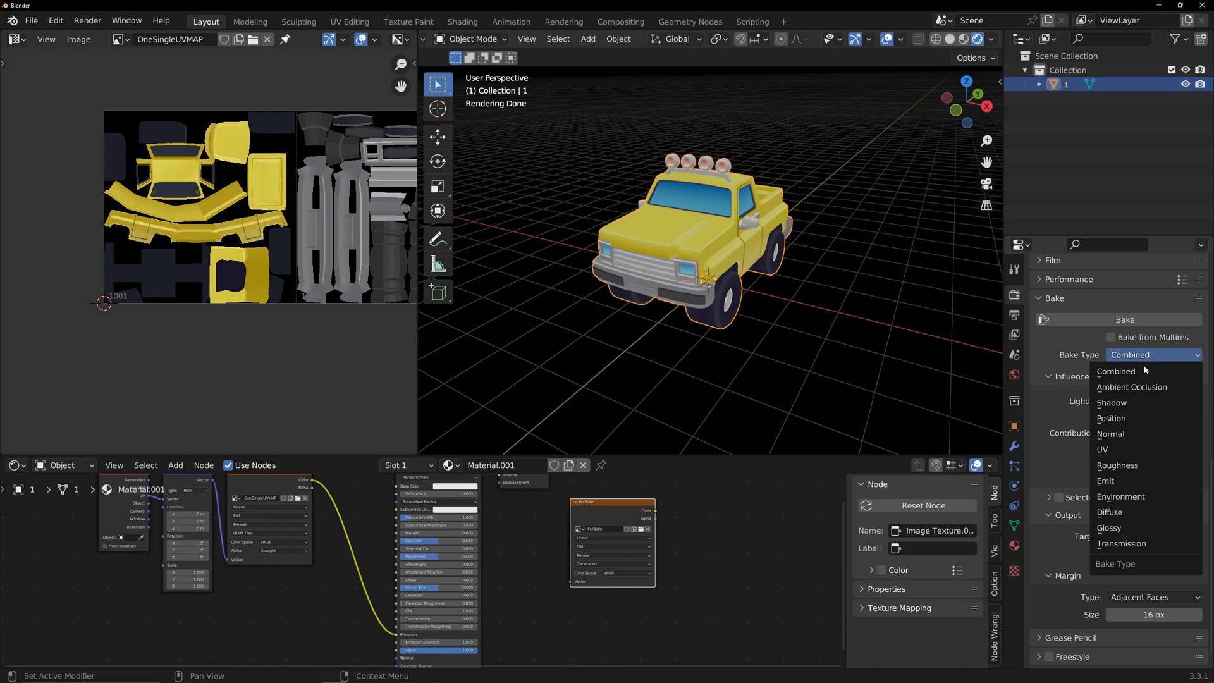
{"action": "left_click", "coordinate": [1106, 480]}
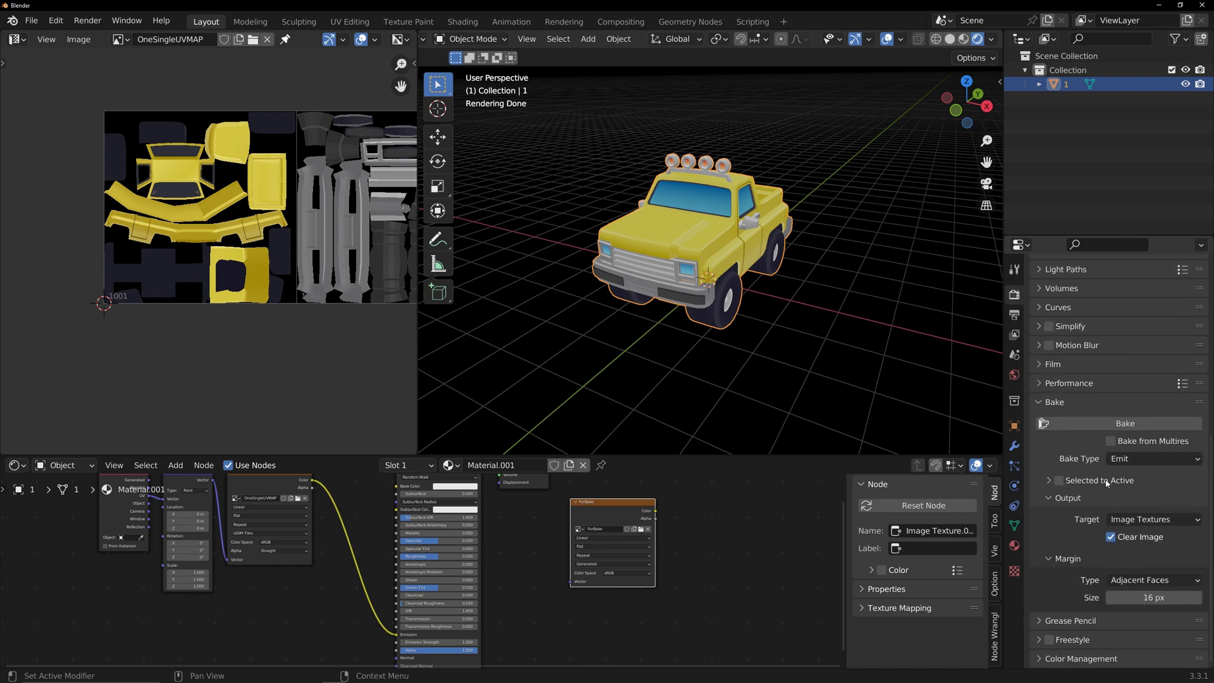
Step: Bake into ForBake, link its Color to Emission, and render with the OneSingleUV map
{"action": "left_click", "coordinate": [1121, 425]}
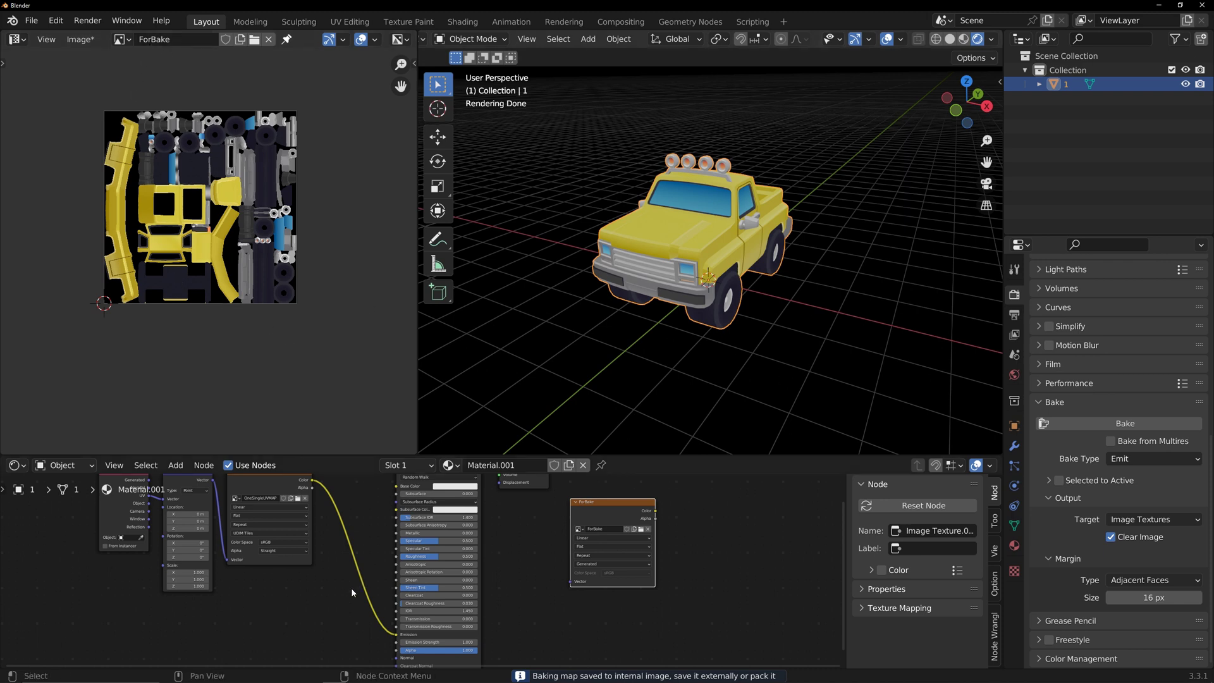
{"action": "key", "text": "g"}
{"action": "left_click", "coordinate": [299, 614]}
{"action": "left_click_drag", "start_coordinate": [288, 599], "coordinate": [396, 634]}
{"action": "left_click", "coordinate": [1012, 527]}
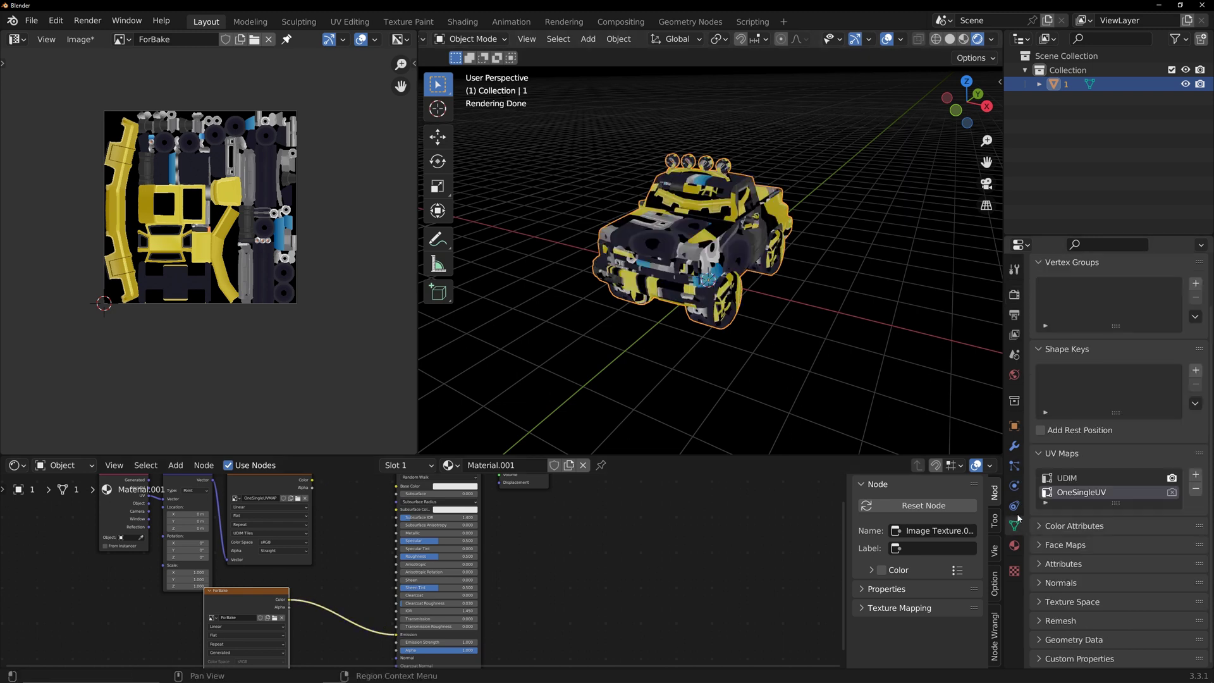
{"action": "left_click", "coordinate": [1171, 492]}
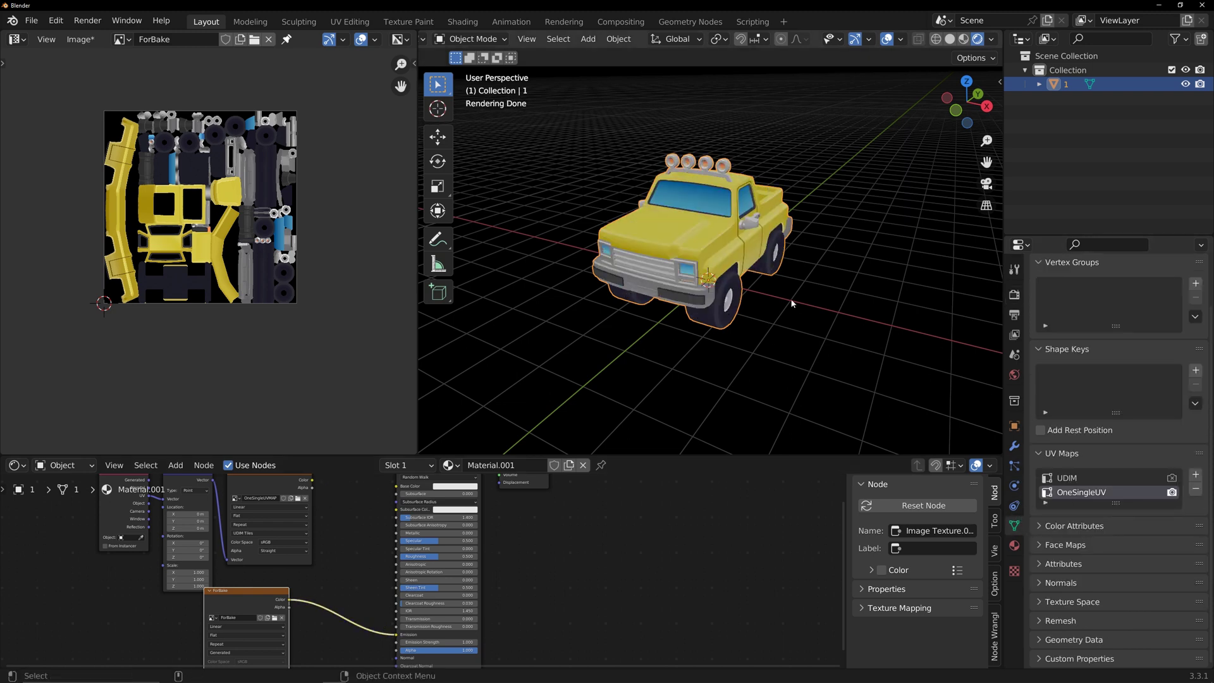